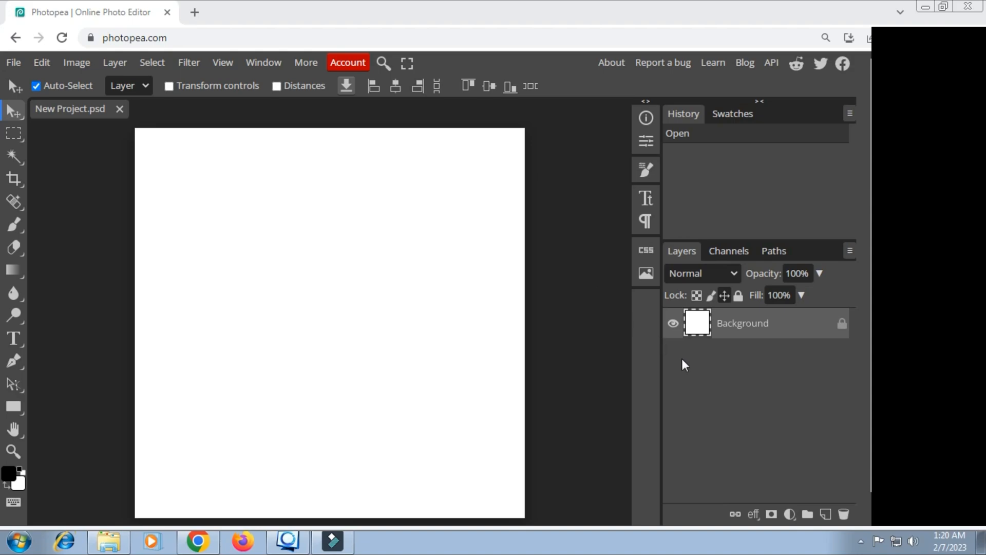
# Add a new blank layer above the Background layer
pyautogui.click(827, 514)
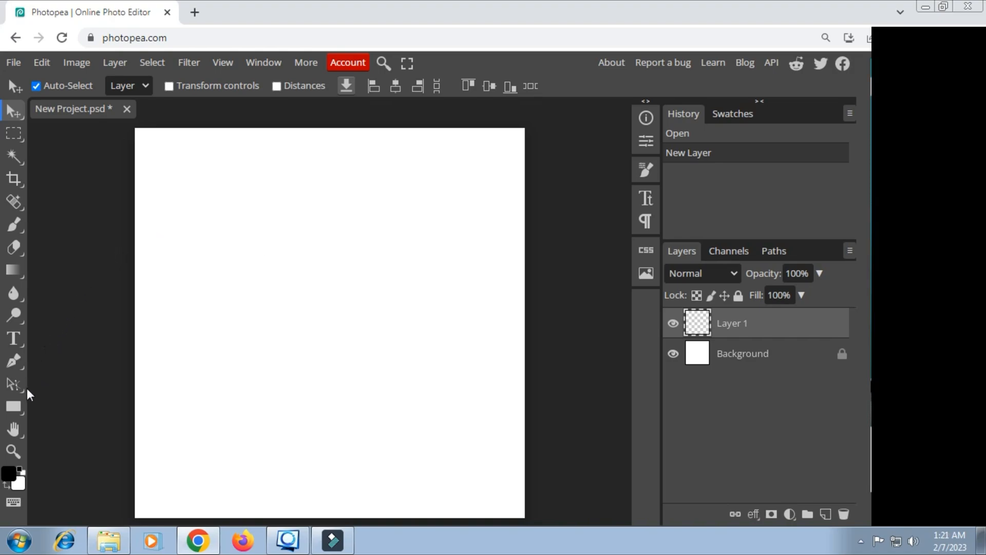
pyautogui.click(72, 64)
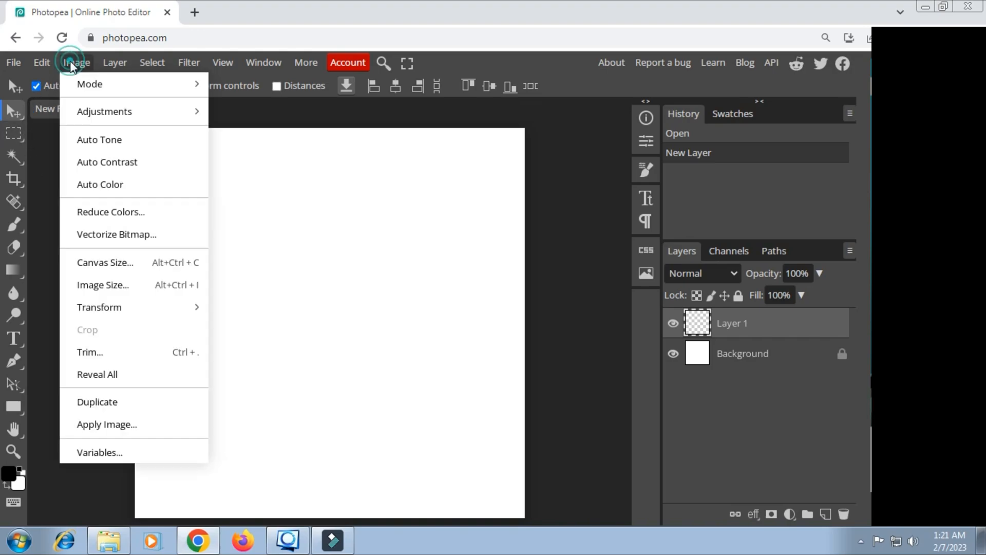
pyautogui.click(255, 205)
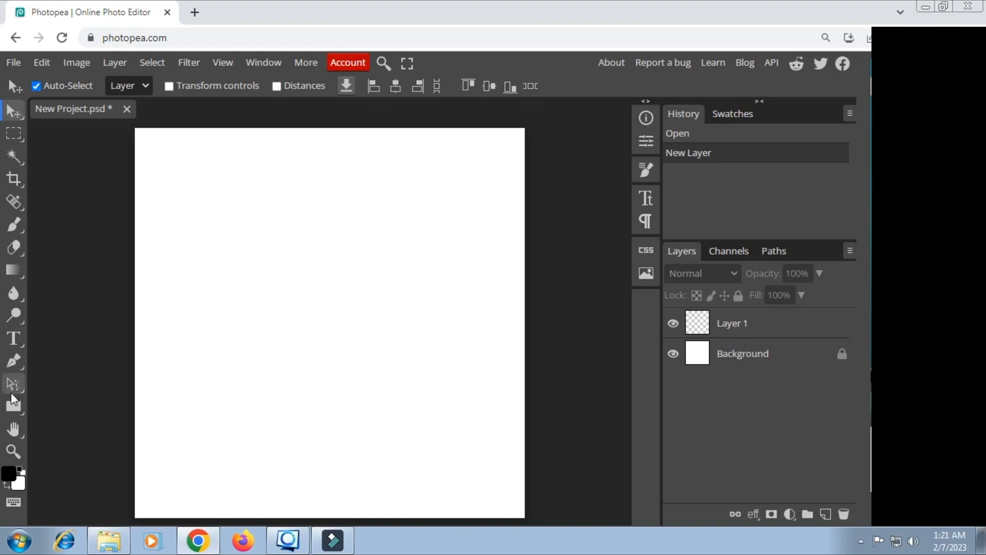
# Set the Ellipse tool to draw paths with a fixed 1:1 ratio
pyautogui.click(14, 406)
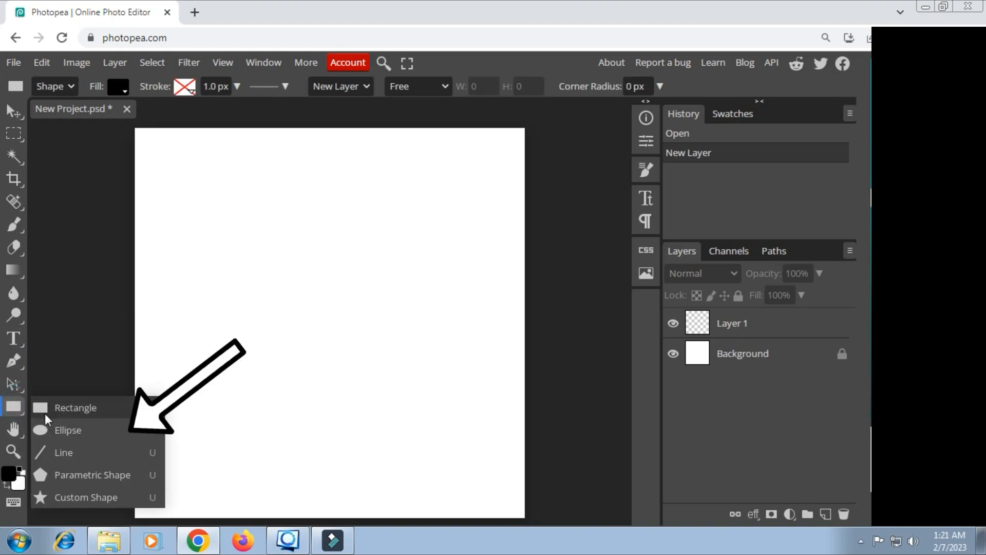
pyautogui.click(60, 429)
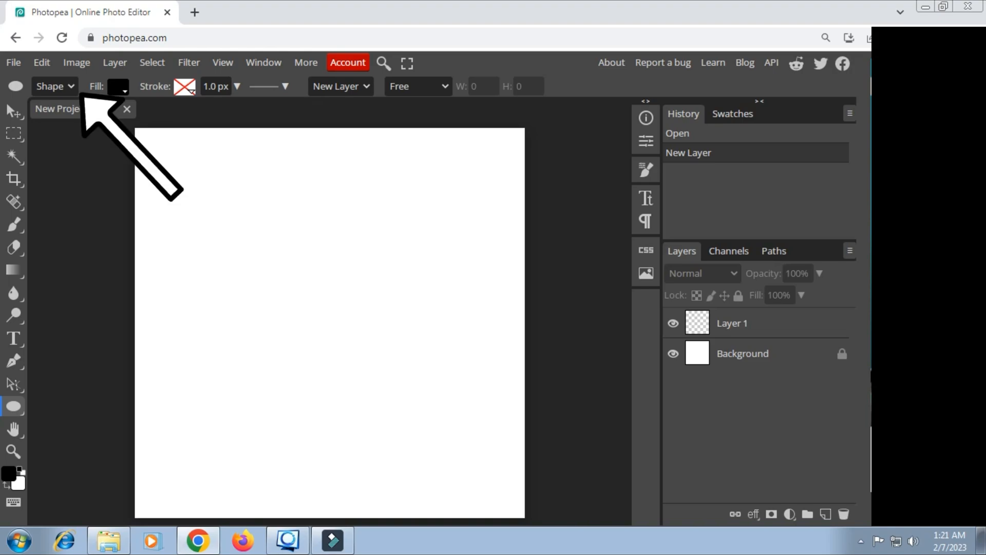
pyautogui.click(72, 86)
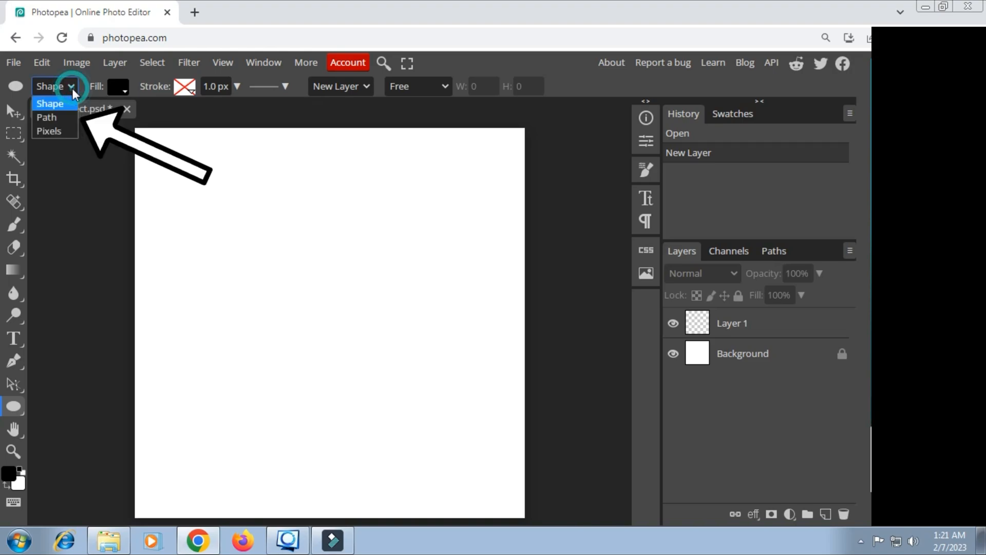
pyautogui.click(55, 117)
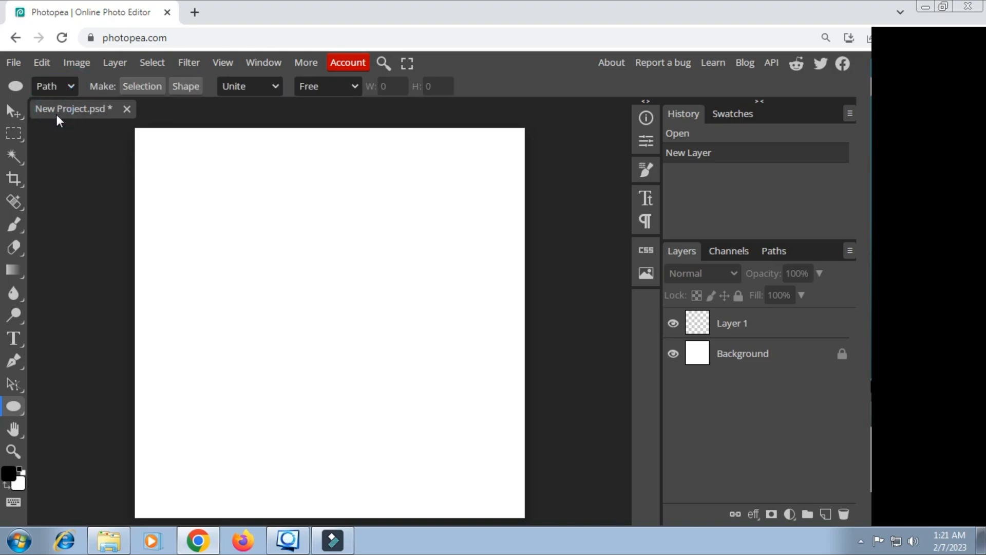
pyautogui.click(351, 85)
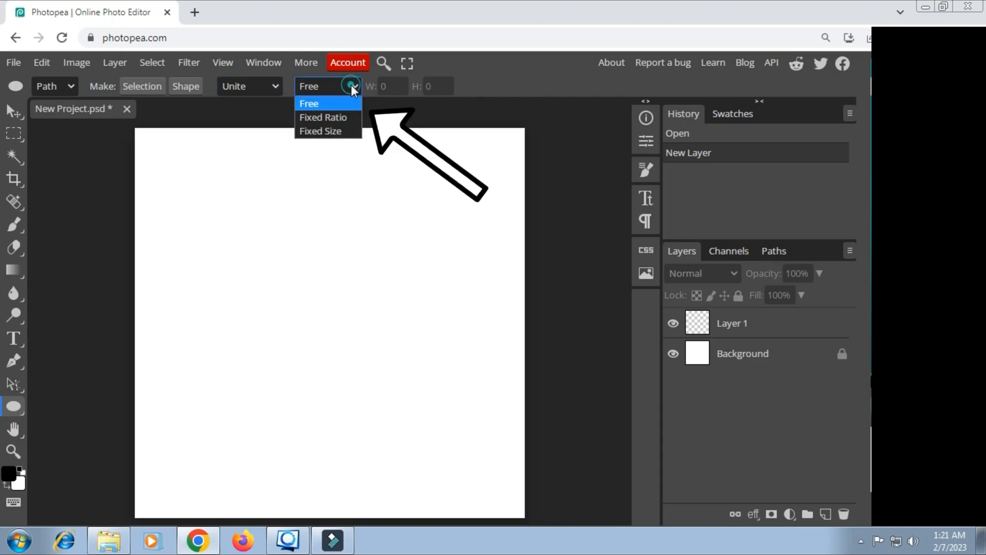
pyautogui.click(341, 119)
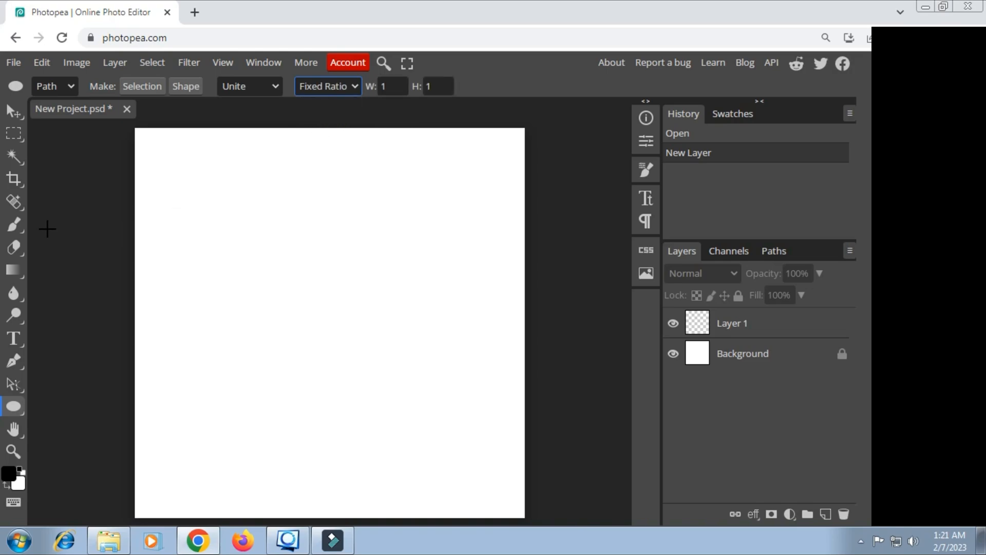
# Set the Brush tool to the hard round tip at 1 px and confirm black (000000) as the foreground color
pyautogui.click(20, 227)
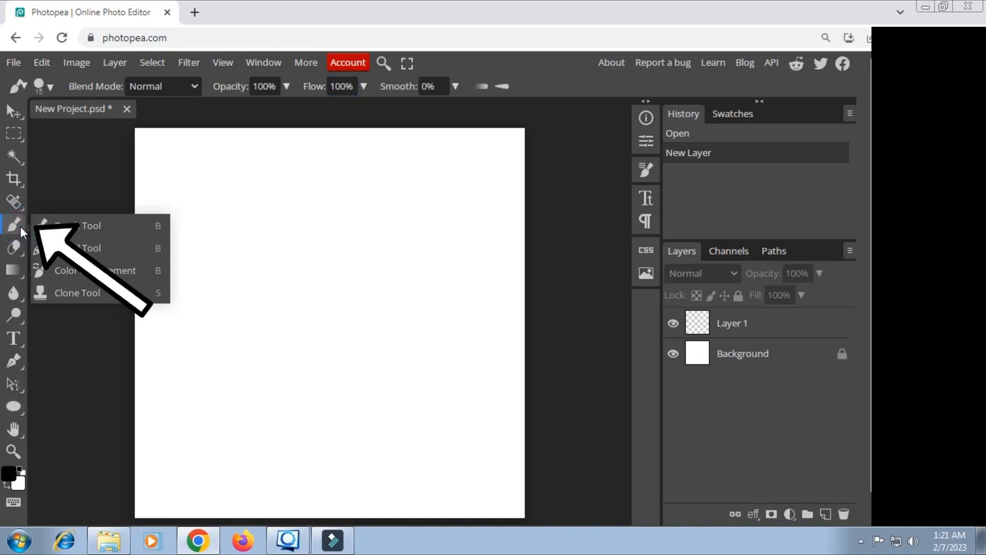
pyautogui.click(58, 227)
pyautogui.rightClick(228, 187)
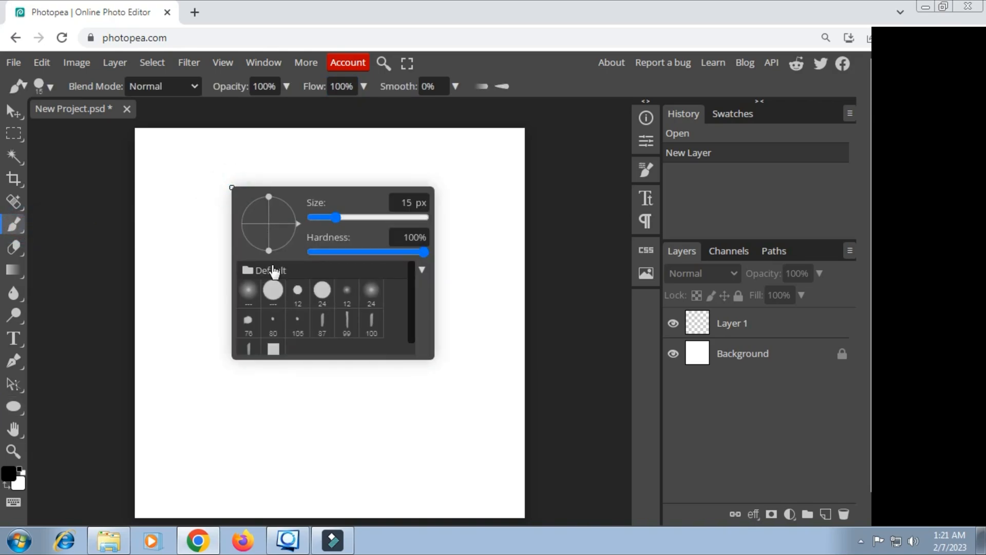
pyautogui.click(273, 290)
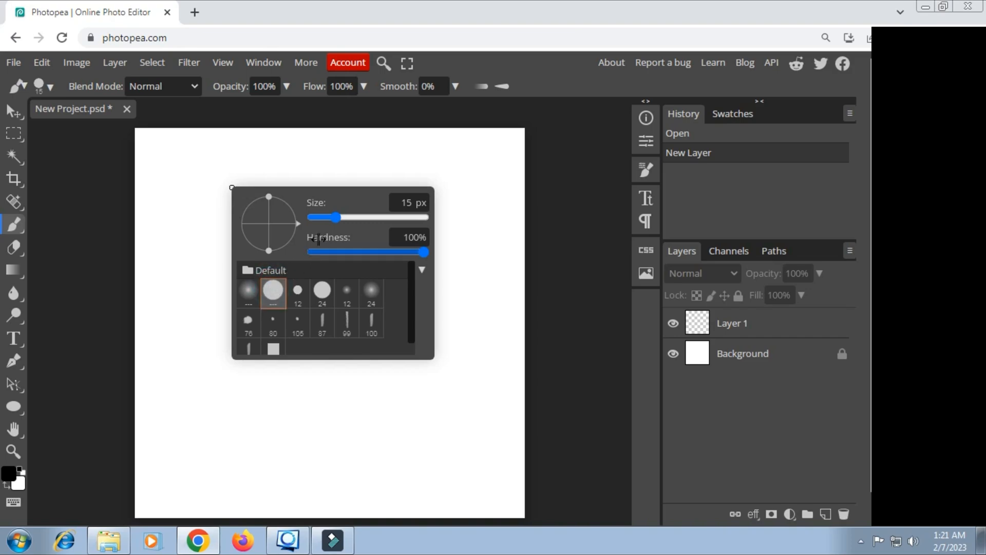
pyautogui.moveTo(331, 219); pyautogui.dragTo(311, 217)
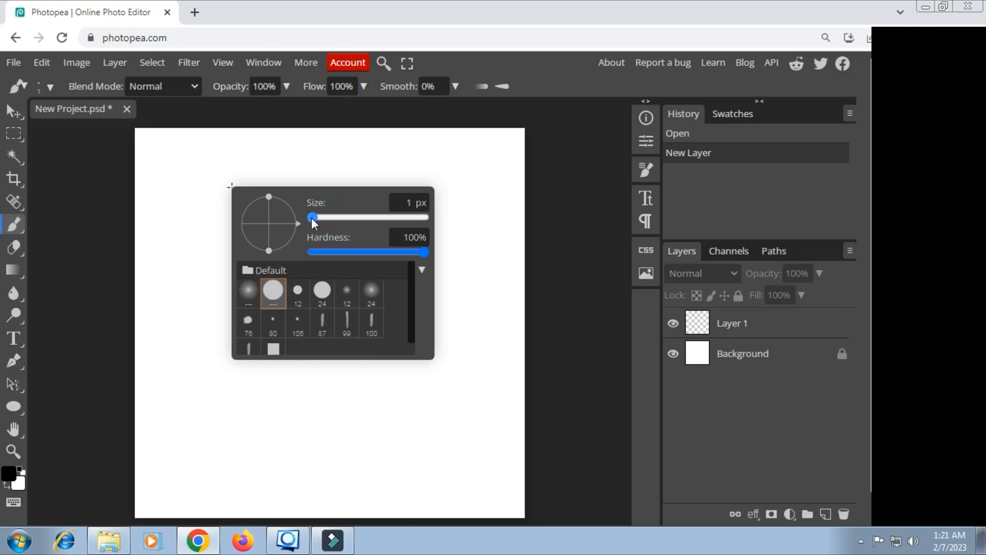
pyautogui.click(405, 197)
pyautogui.click(481, 84)
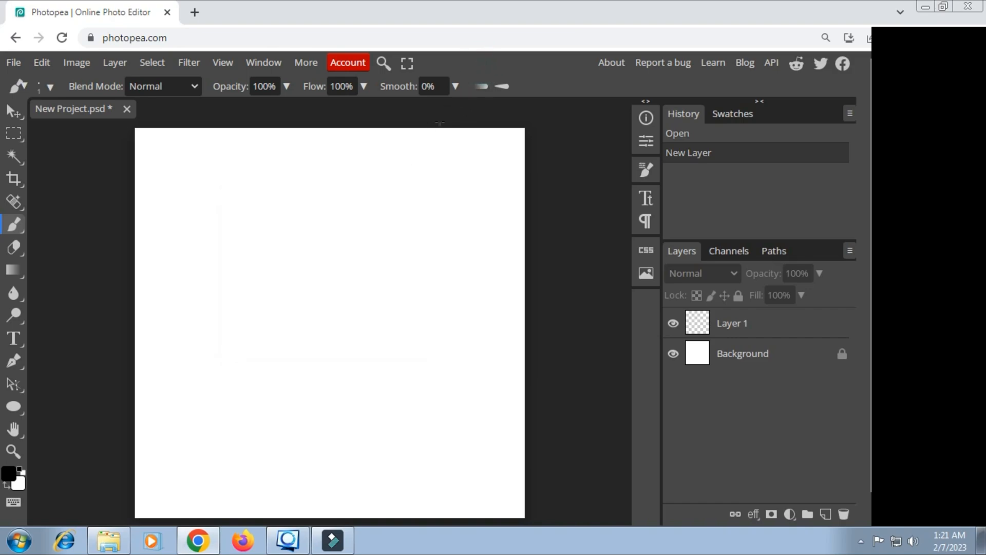
pyautogui.click(9, 473)
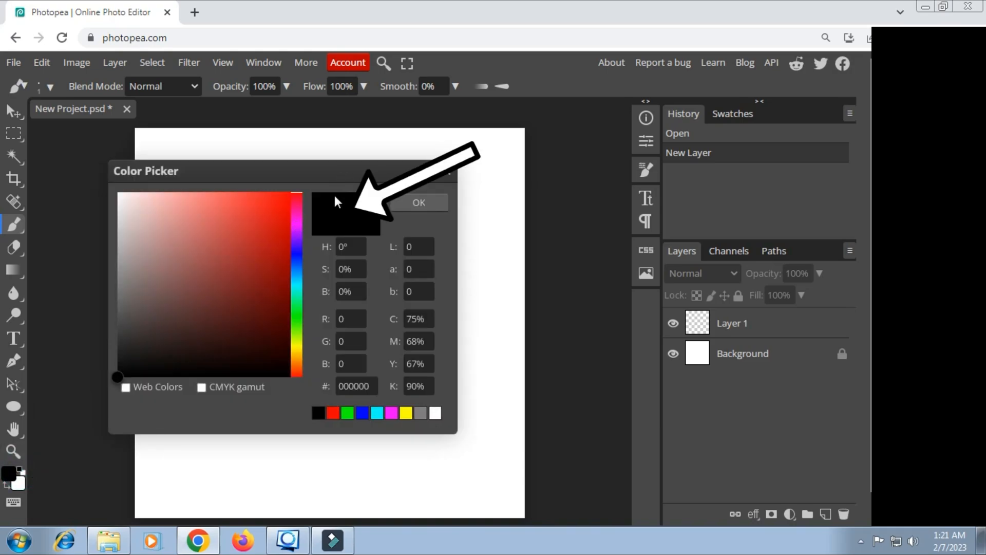
pyautogui.click(416, 201)
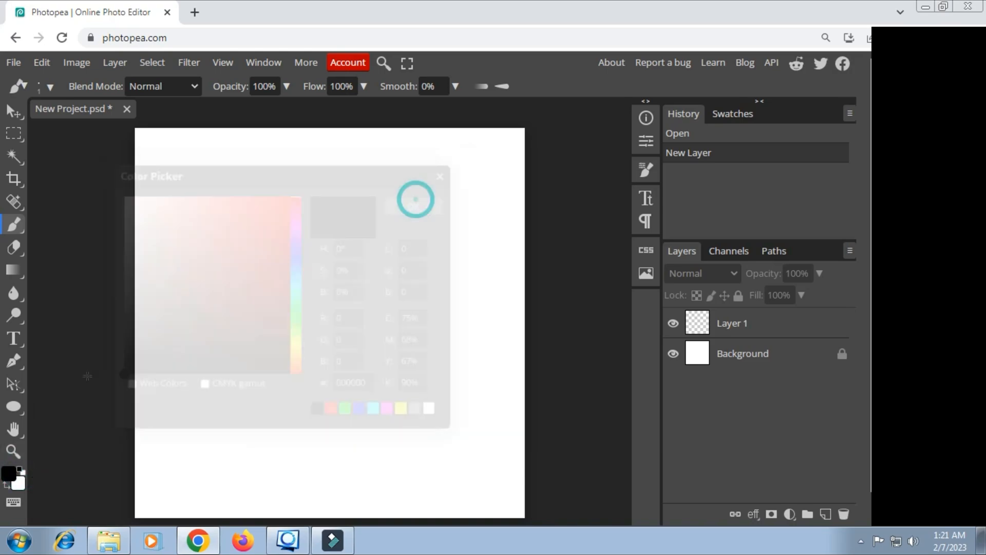
# Draw a large circular path with the Ellipse tool and move it down and right toward the canvas center with Path Select
pyautogui.click(14, 406)
pyautogui.click(44, 424)
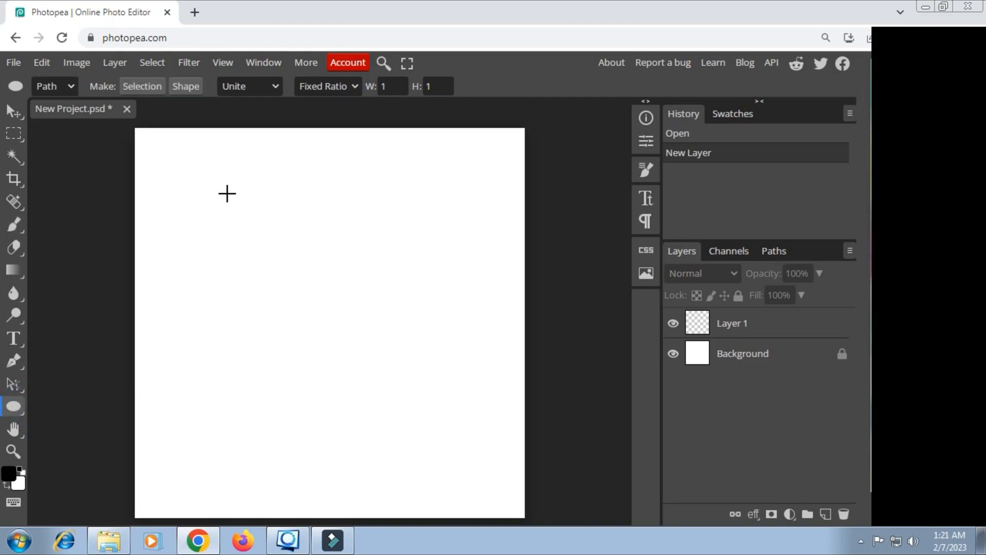
pyautogui.moveTo(214, 183); pyautogui.dragTo(432, 413)
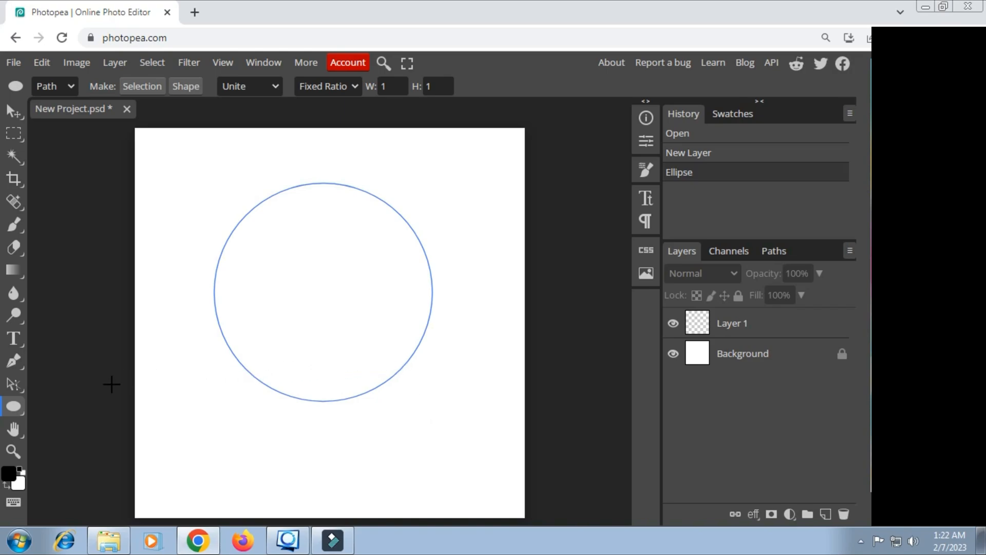
pyautogui.click(14, 385)
pyautogui.click(47, 384)
pyautogui.moveTo(239, 313); pyautogui.dragTo(262, 362)
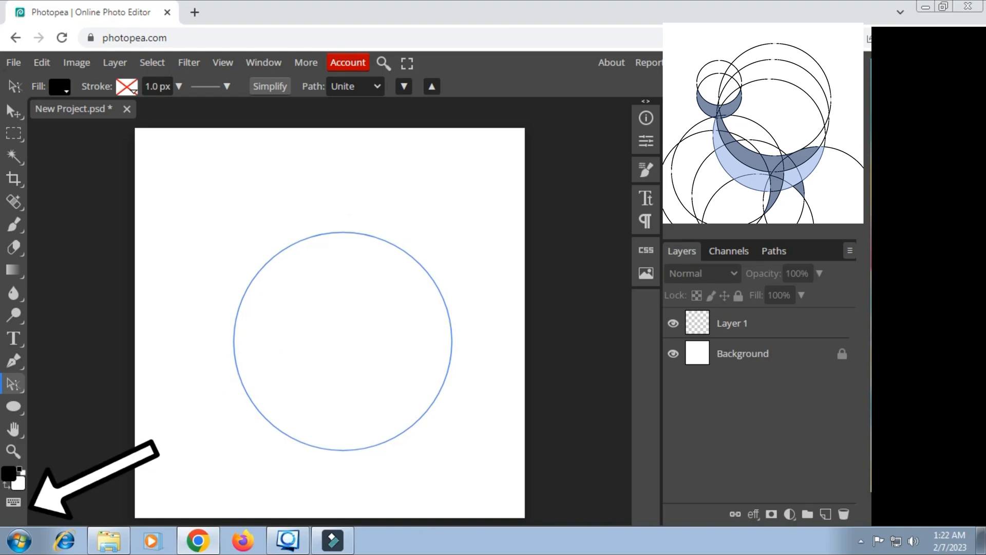
# Duplicate the circle path and move the copy upward so it overlaps the upper part of the original
pyautogui.click(14, 501)
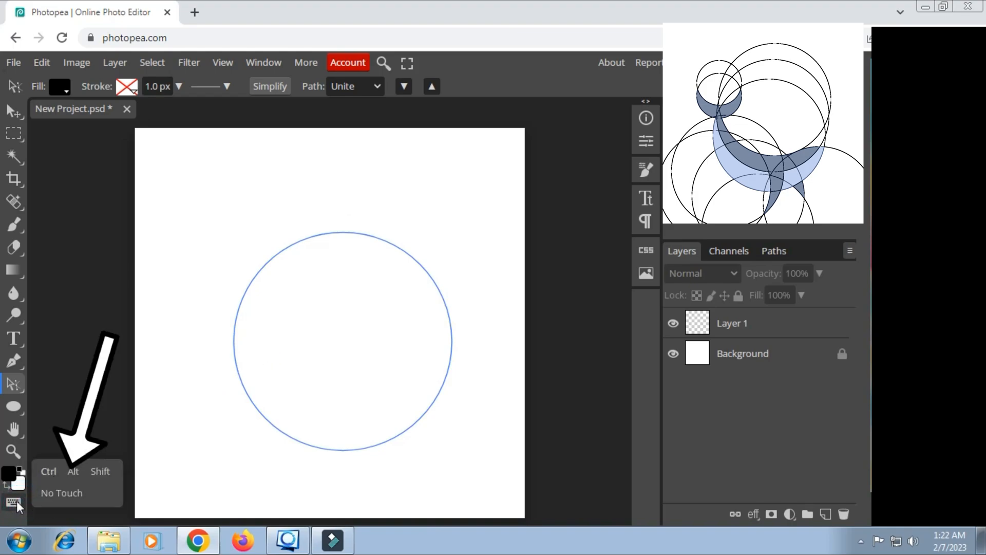
pyautogui.click(73, 471)
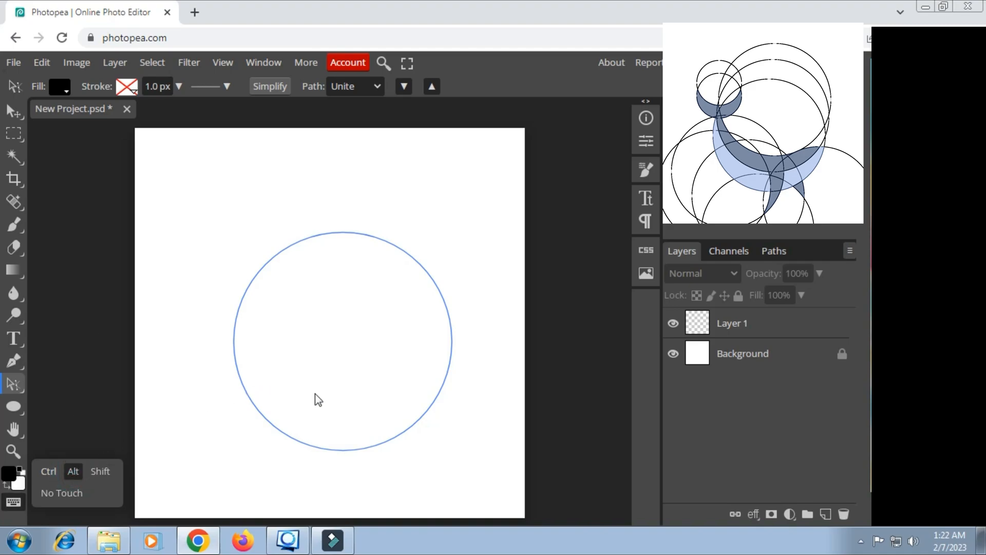
pyautogui.moveTo(316, 394); pyautogui.dragTo(316, 374)
pyautogui.click(77, 470)
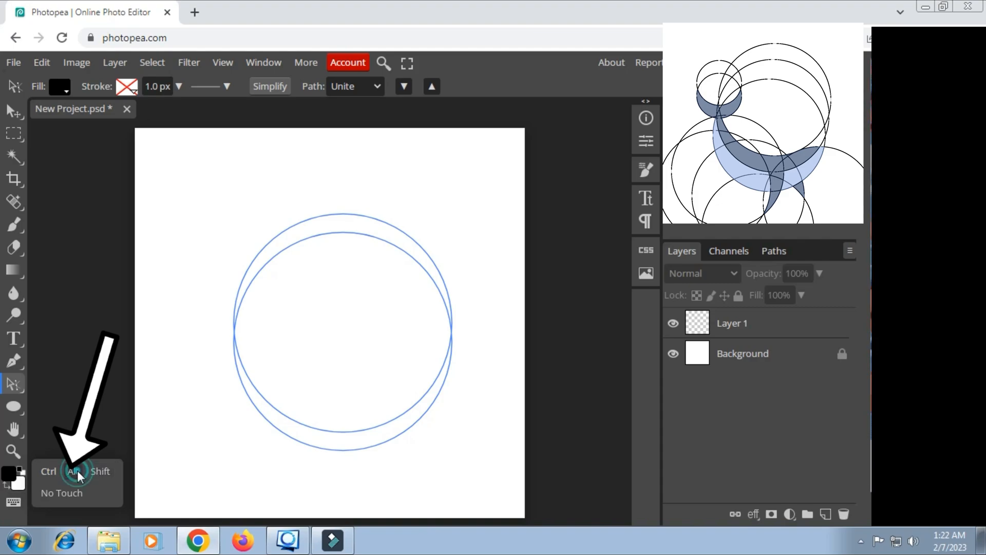
pyautogui.moveTo(285, 377); pyautogui.dragTo(303, 337)
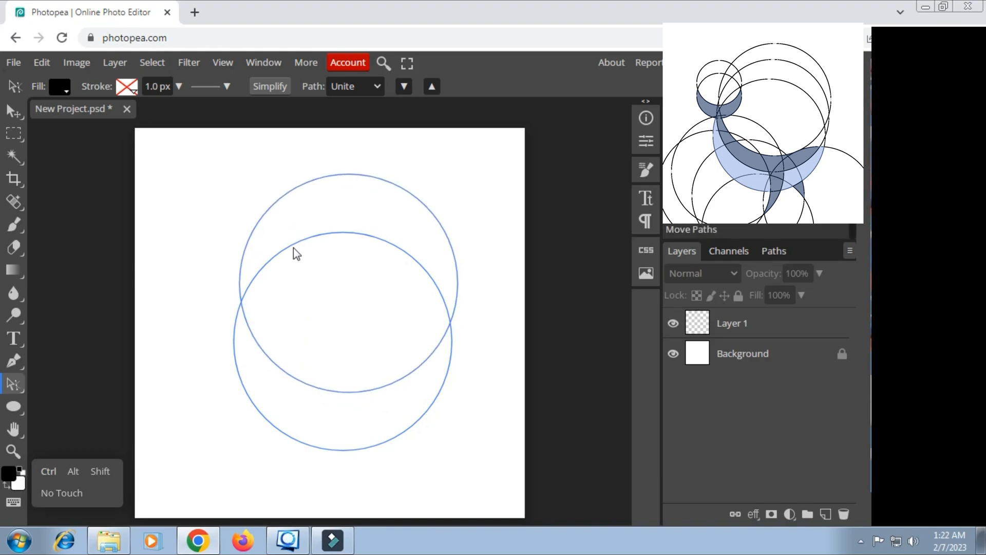
# Fine-tune both circles, nudging the upper one up and right and the lower one slightly down to widen the crescent
pyautogui.click(304, 215)
pyautogui.moveTo(315, 349); pyautogui.dragTo(314, 342)
pyautogui.moveTo(266, 405); pyautogui.dragTo(266, 408)
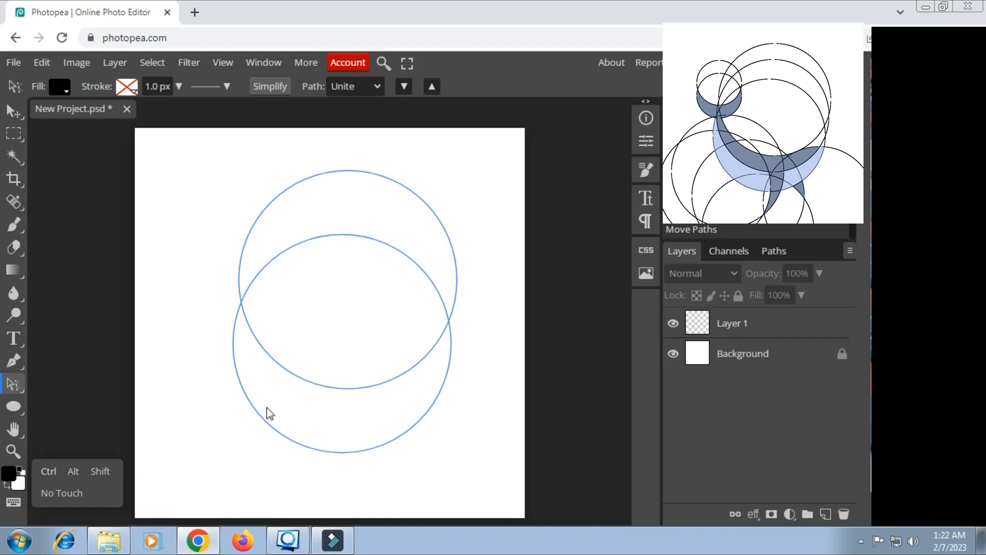
pyautogui.moveTo(268, 408); pyautogui.dragTo(269, 410)
pyautogui.moveTo(300, 354); pyautogui.dragTo(305, 352)
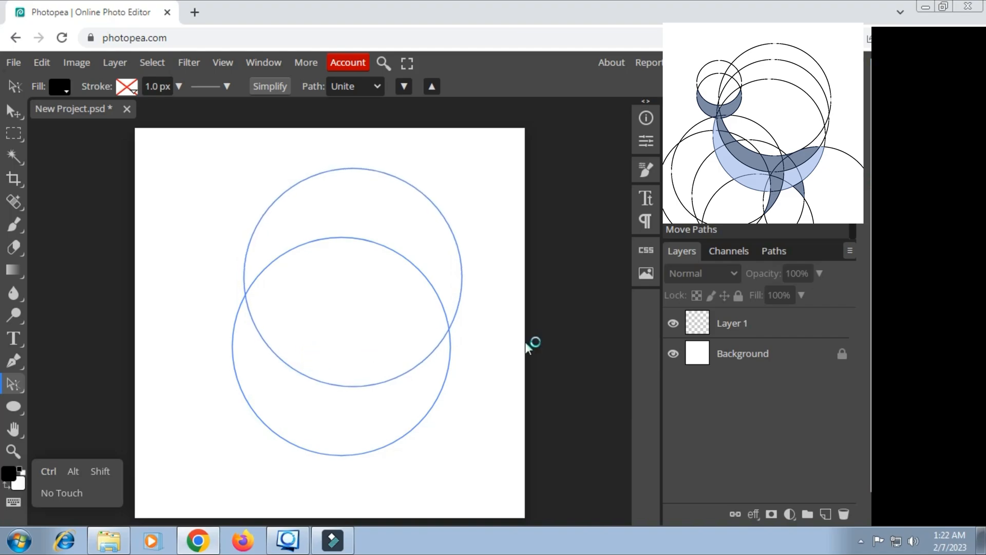
# Activate Layer 1 and duplicate the upper circle path, placing the copy slightly below it
pyautogui.click(759, 324)
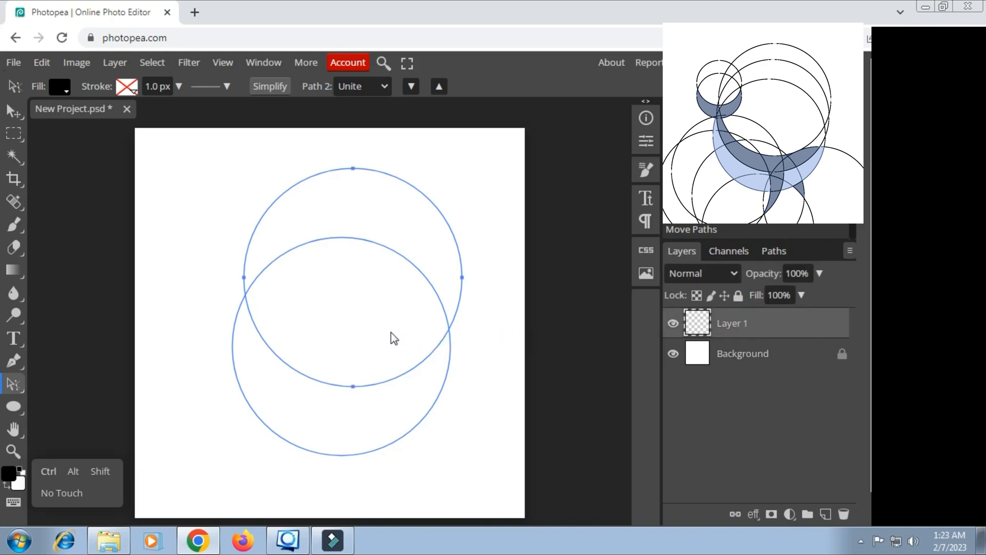
pyautogui.click(380, 416)
pyautogui.click(379, 181)
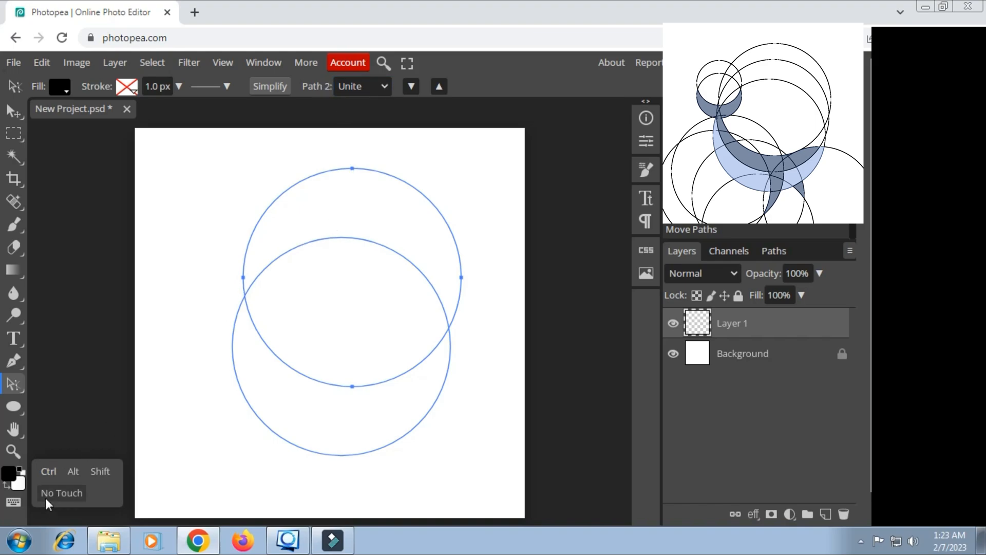
pyautogui.click(72, 471)
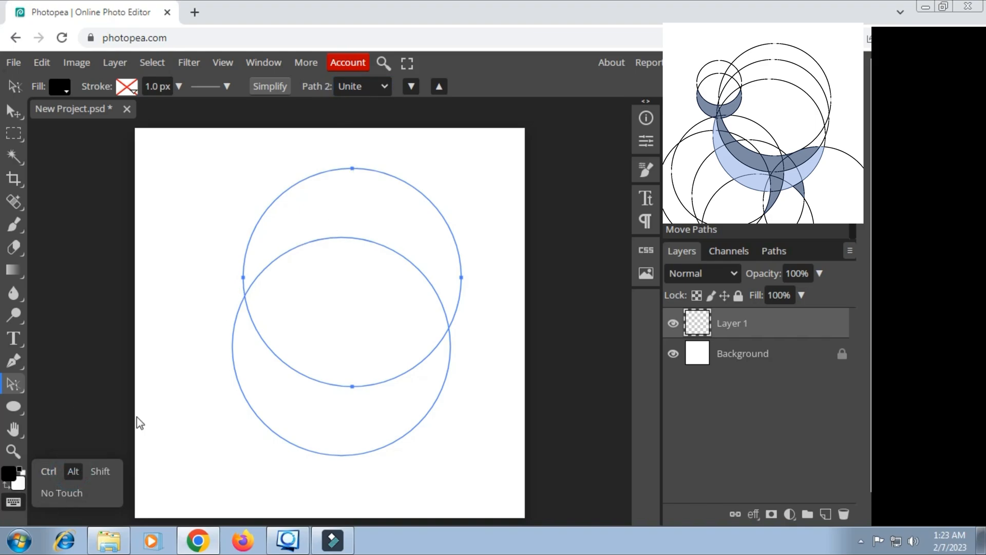
pyautogui.moveTo(403, 228); pyautogui.dragTo(403, 244)
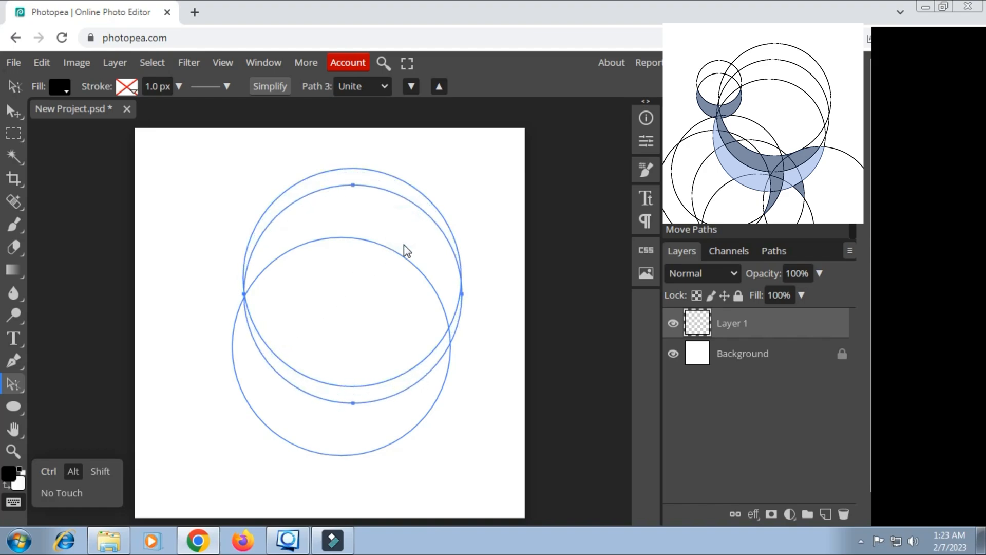
pyautogui.click(78, 470)
# Move the new circle down and right so its edge meets the lower-right curve of the upper circle
pyautogui.moveTo(387, 251); pyautogui.dragTo(436, 413)
pyautogui.scroll(5, 437, 406)
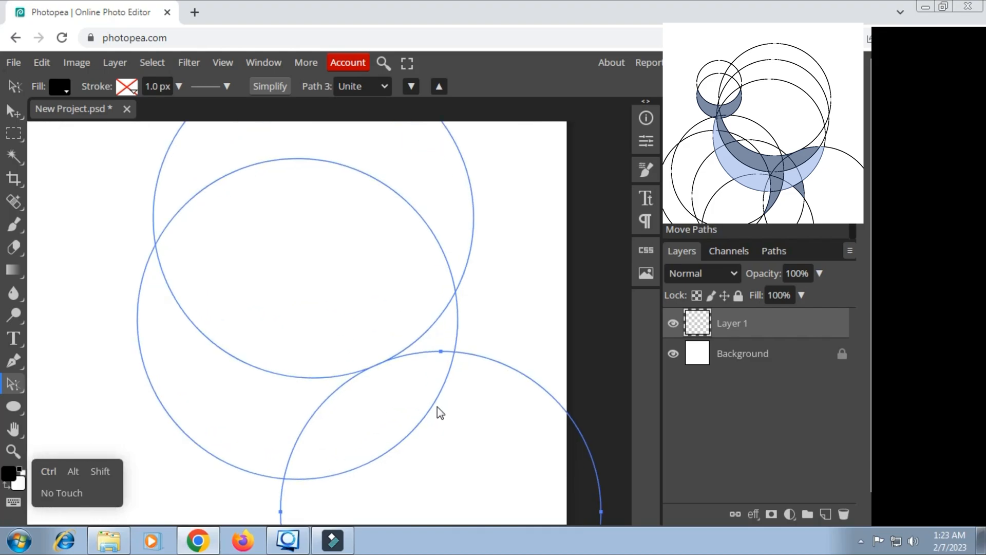
pyautogui.click(400, 385)
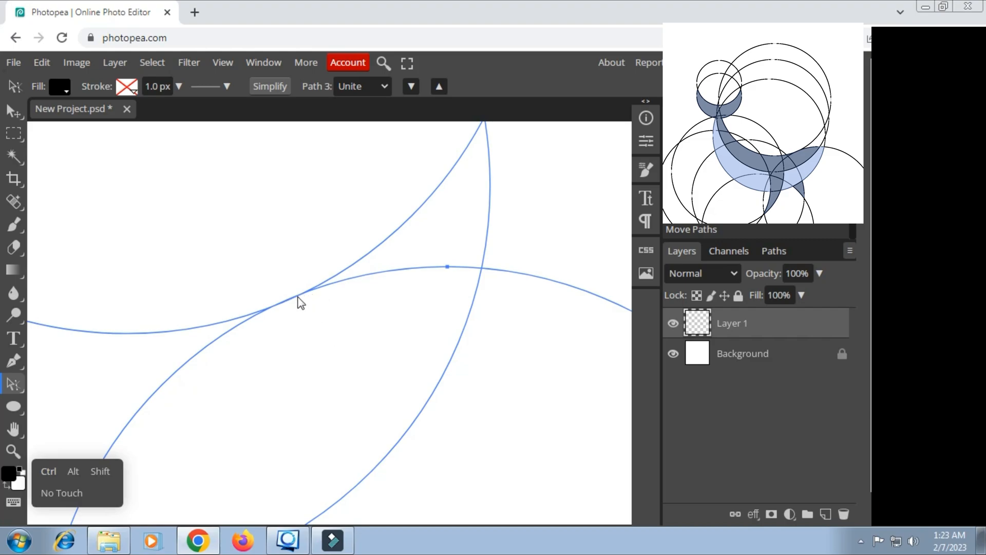
pyautogui.scroll(-5, 306, 295)
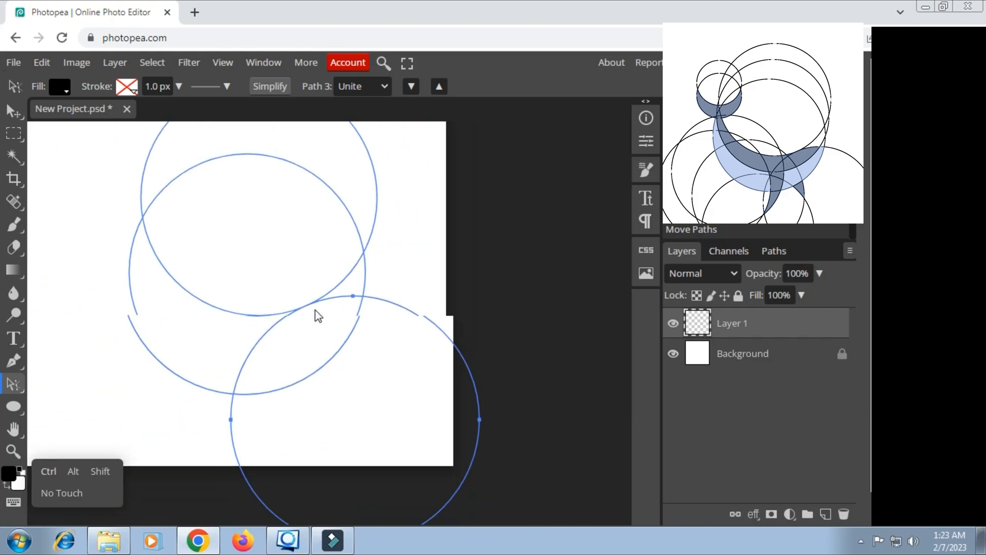
pyautogui.moveTo(324, 293); pyautogui.dragTo(339, 293)
# Duplicate the lower-right circle twice, placing one copy to its left and the other lower, crossing the canvas's bottom edge
pyautogui.click(72, 471)
pyautogui.moveTo(322, 414); pyautogui.dragTo(173, 388)
pyautogui.click(73, 472)
pyautogui.moveTo(183, 408); pyautogui.dragTo(248, 440)
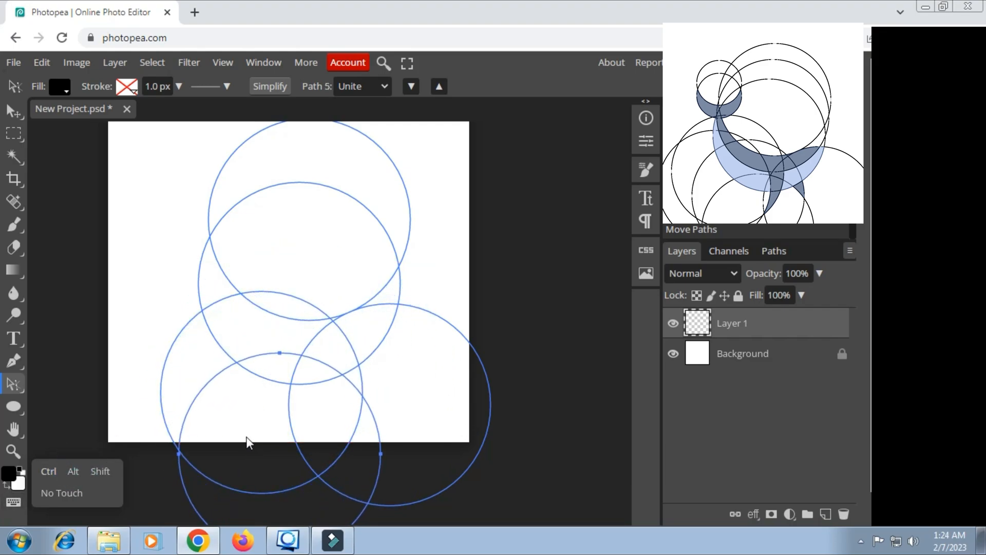
# Add two more circle copies at the lower left, one up and left of the existing circles and one offset further left and down
pyautogui.moveTo(188, 361); pyautogui.dragTo(170, 327)
pyautogui.click(73, 471)
pyautogui.moveTo(140, 363); pyautogui.dragTo(135, 388)
pyautogui.moveTo(311, 403); pyautogui.dragTo(298, 419)
# Duplicate the uppermost circle and place the copy slightly below it, between the two large central circles
pyautogui.click(323, 185)
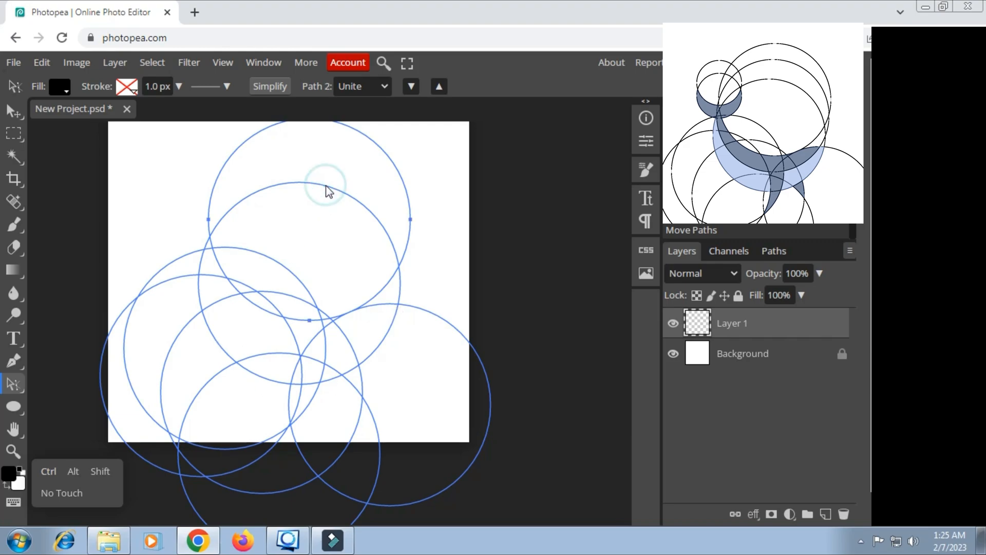
pyautogui.click(72, 471)
pyautogui.moveTo(239, 319); pyautogui.dragTo(238, 323)
pyautogui.moveTo(366, 162); pyautogui.dragTo(363, 190)
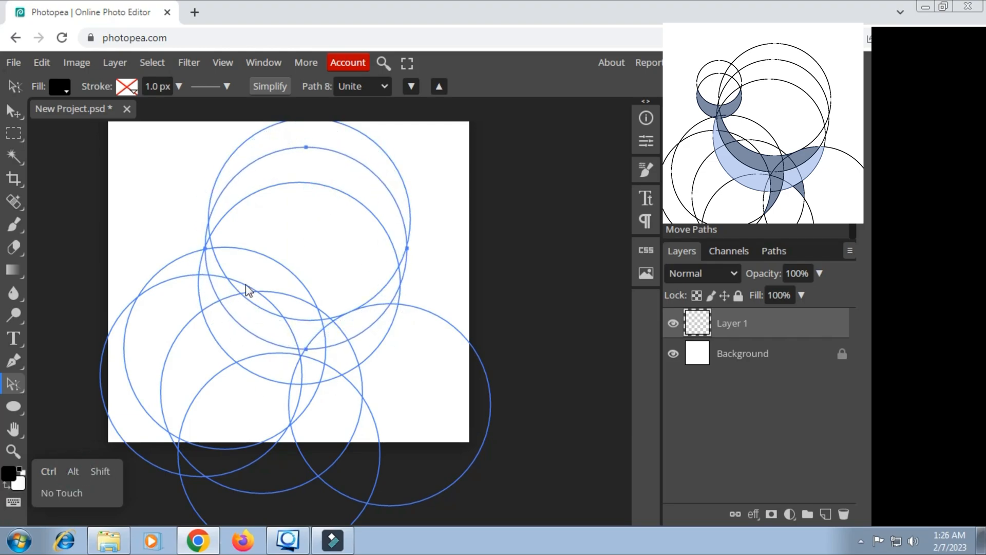
# Draw a small circle path above the lower-left circles and duplicate it slightly offset vertically to form the bird's head
pyautogui.click(14, 407)
pyautogui.moveTo(143, 158); pyautogui.dragTo(223, 240)
pyautogui.click(13, 384)
pyautogui.moveTo(163, 216)
pyautogui.mouseDown()
pyautogui.moveTo(192, 235)
pyautogui.moveTo(197, 206)
pyautogui.mouseUp()
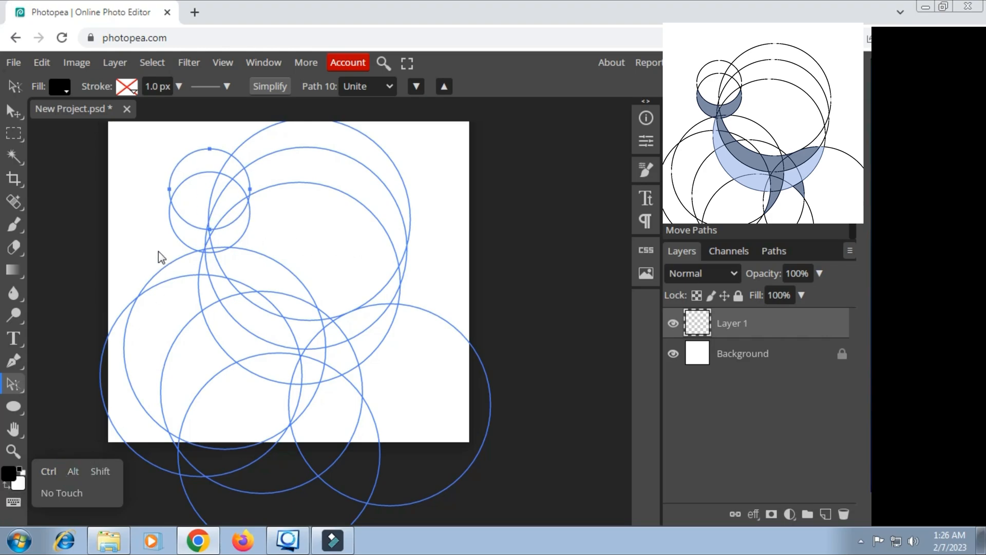
# Stroke all circle paths with the brush on Layer 1 and delete the work path
pyautogui.rightClick(142, 232)
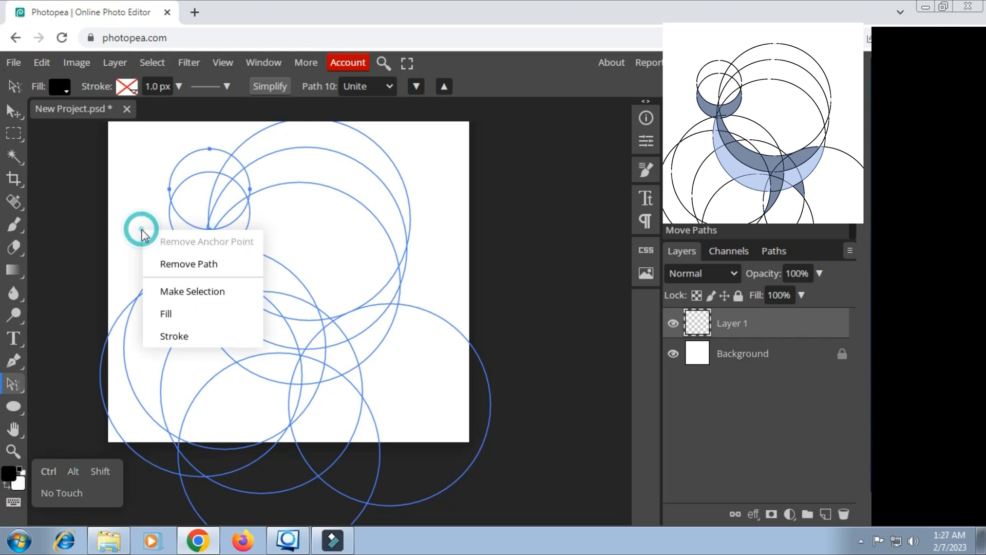
pyautogui.click(172, 336)
pyautogui.click(172, 336)
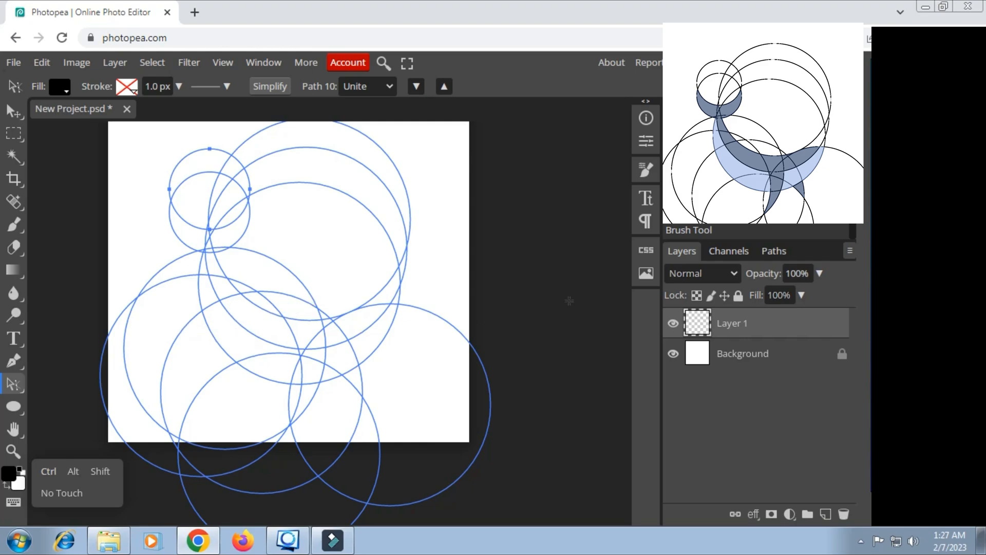
pyautogui.click(772, 252)
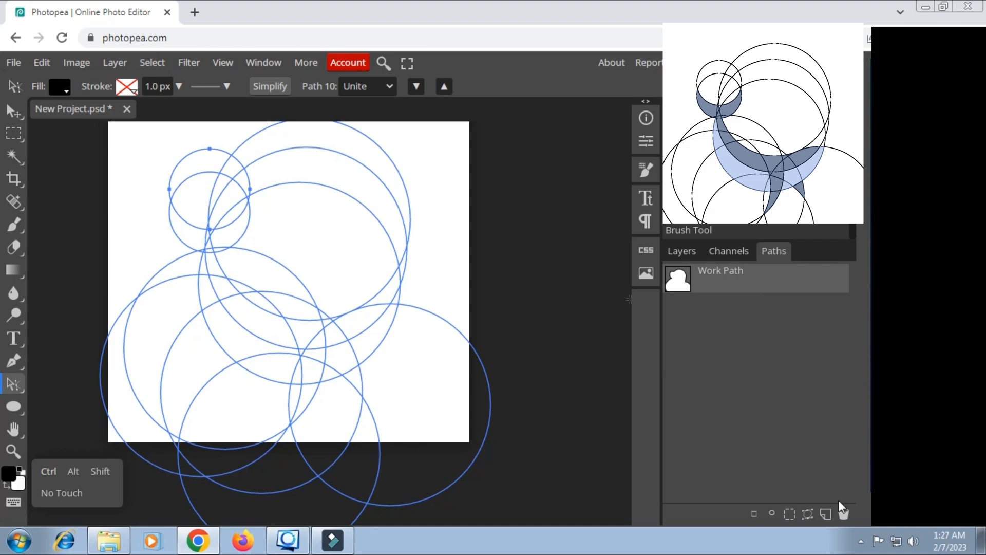
pyautogui.click(844, 514)
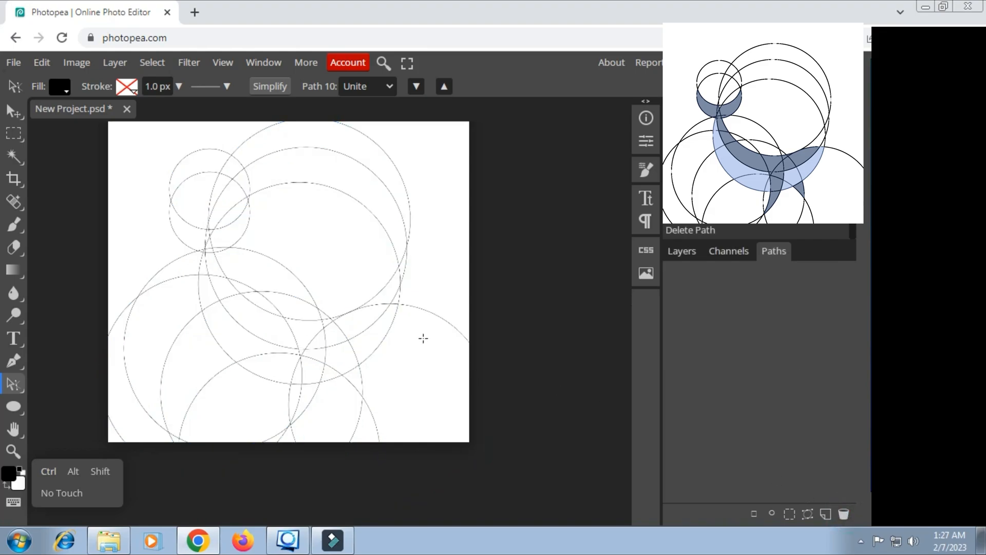
# Add a new empty layer above the stroked circle outlines on Layer 1
pyautogui.scroll(3, 295, 230)
pyautogui.scroll(5, 295, 230)
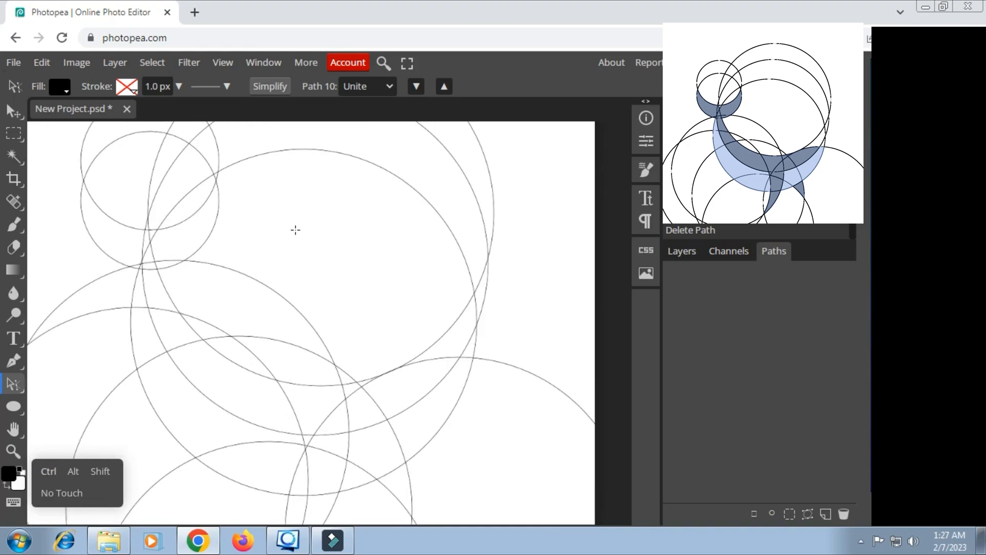
pyautogui.scroll(-5, 296, 230)
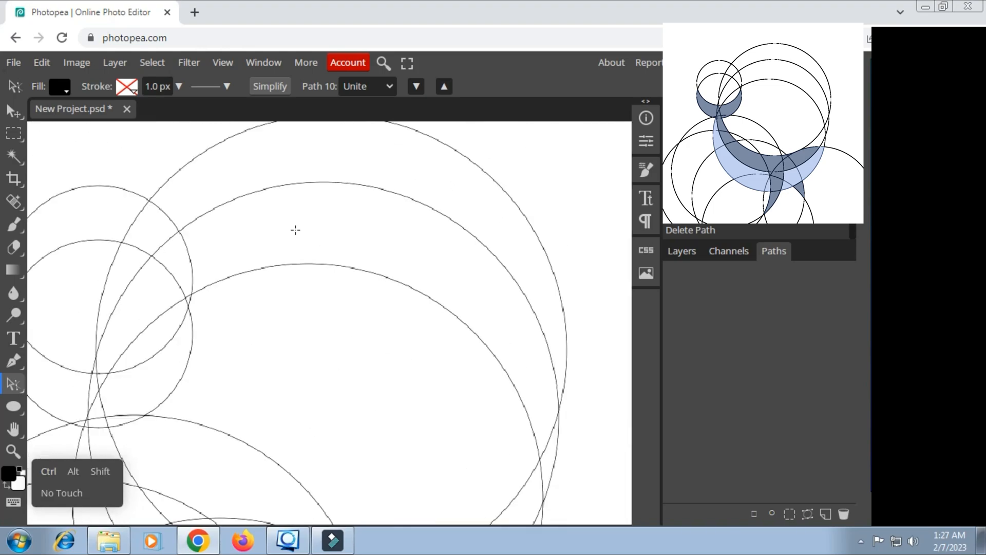
pyautogui.scroll(3, 296, 229)
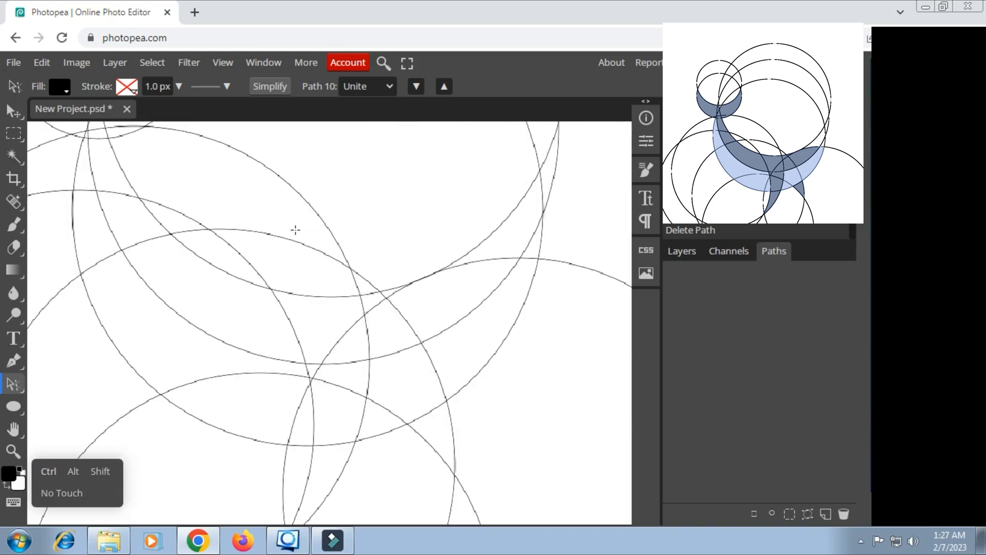
pyautogui.scroll(-5, 296, 230)
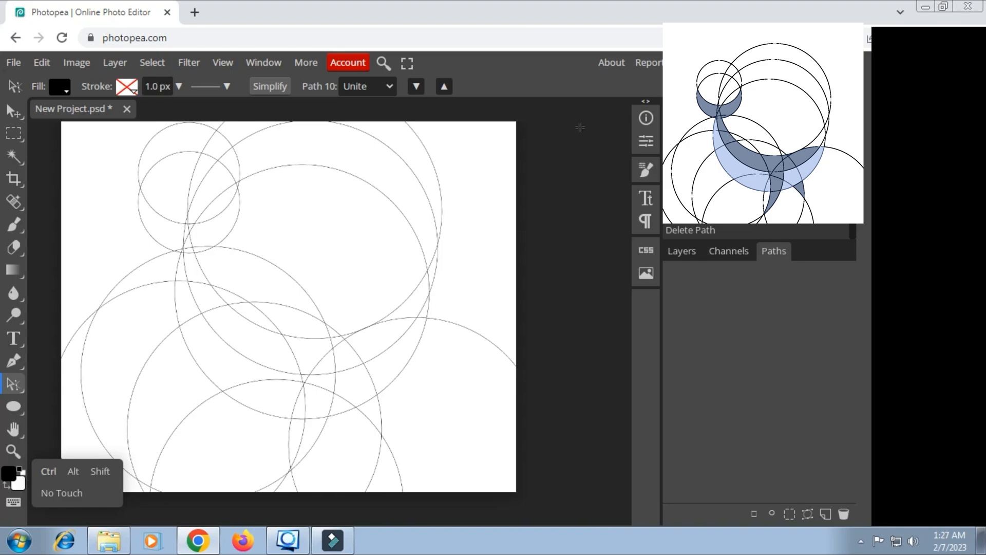
pyautogui.click(680, 245)
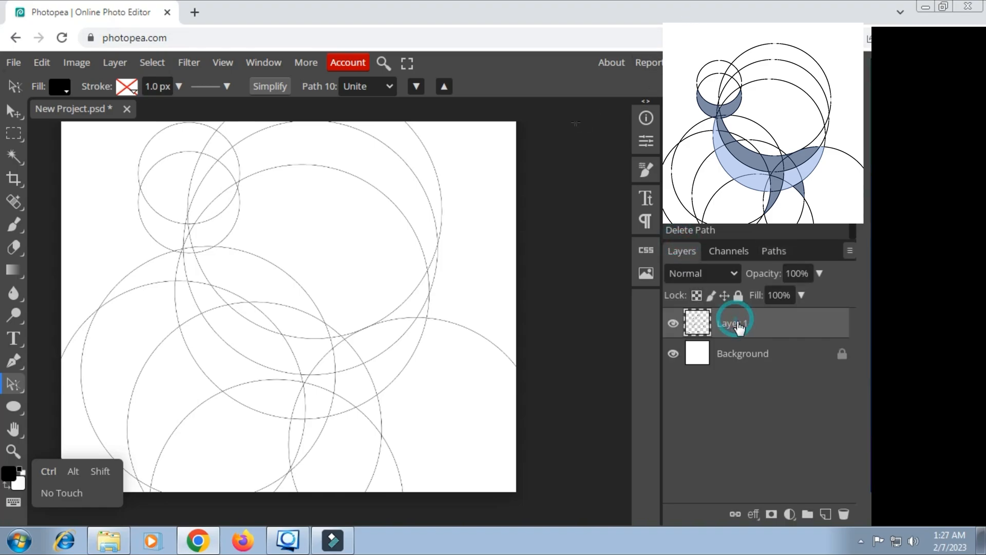
pyautogui.click(827, 513)
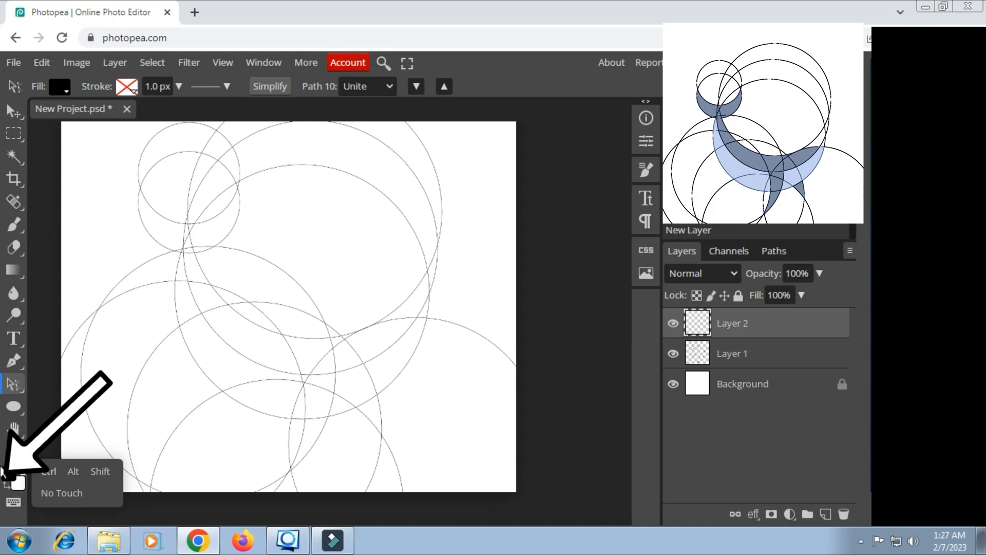
# Set the foreground color to dark blue #213665
pyautogui.click(9, 473)
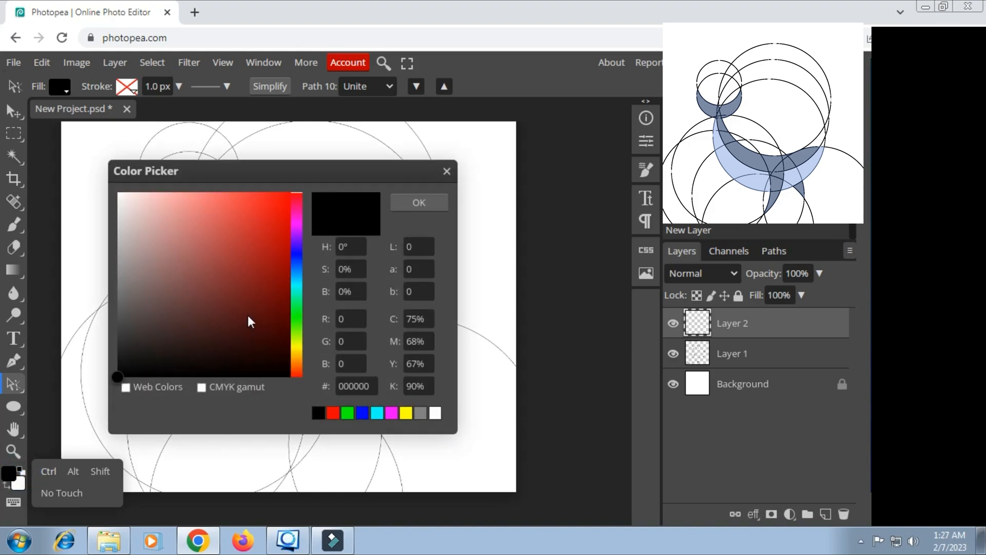
pyautogui.moveTo(295, 266)
pyautogui.mouseDown()
pyautogui.moveTo(297, 254)
pyautogui.moveTo(297, 263)
pyautogui.mouseUp()
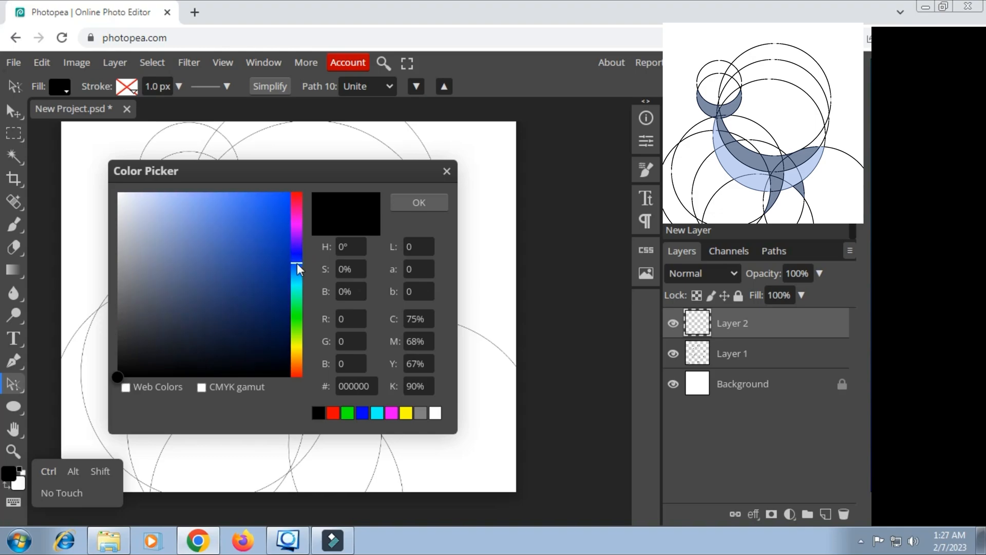
pyautogui.click(201, 279)
pyautogui.moveTo(201, 279); pyautogui.dragTo(233, 304)
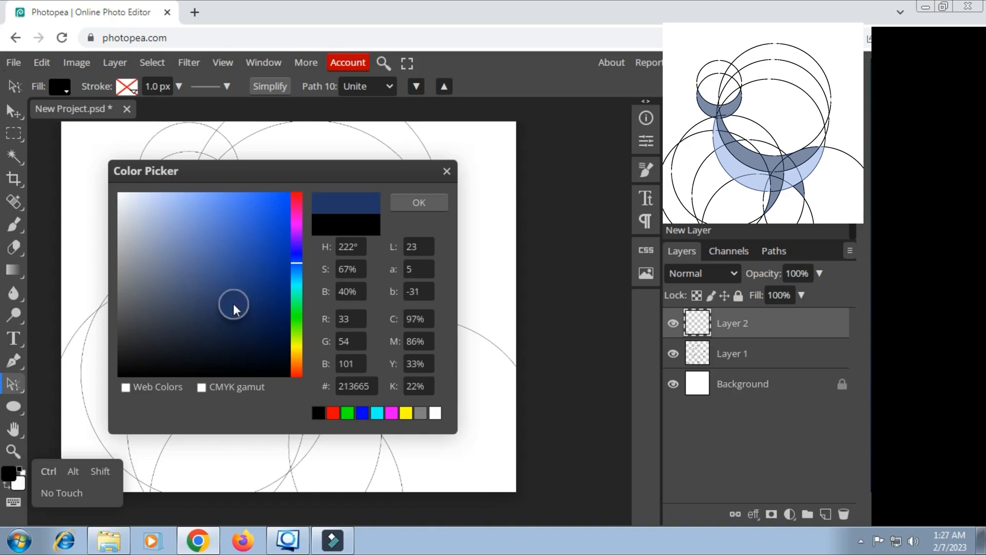
pyautogui.click(409, 205)
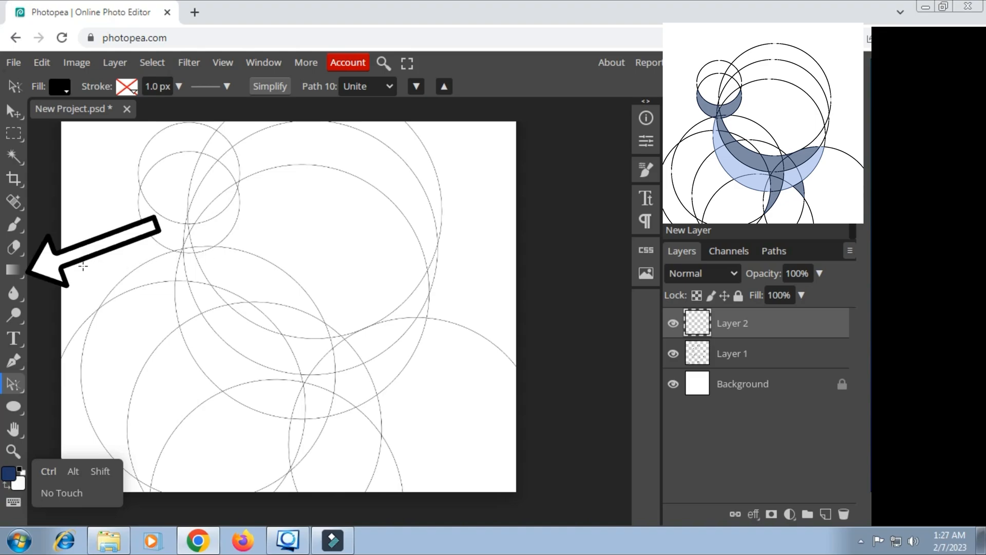
# Fill the pointed right-hand section of the bird's large crescent with the dark blue foreground color using the Paint Bucket tool
pyautogui.click(12, 272)
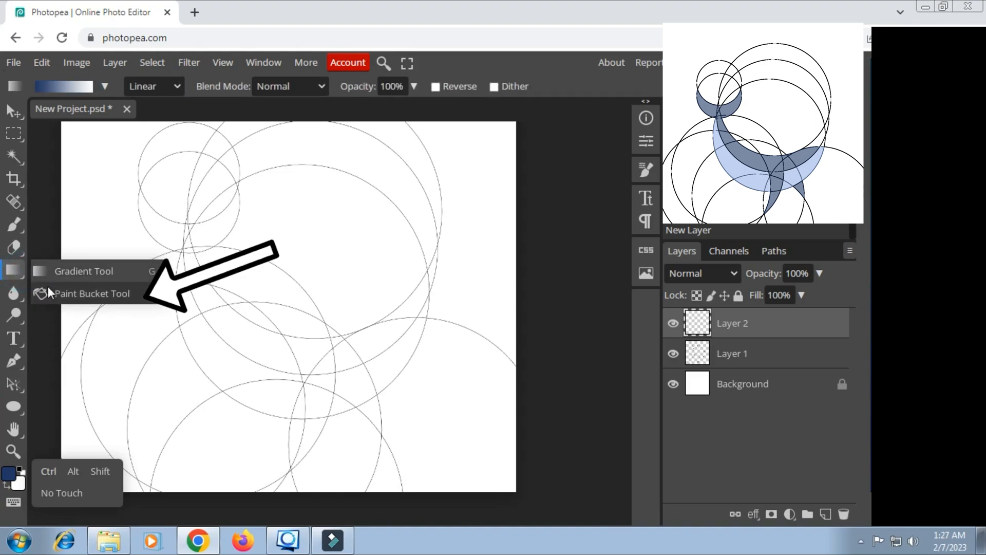
pyautogui.click(49, 291)
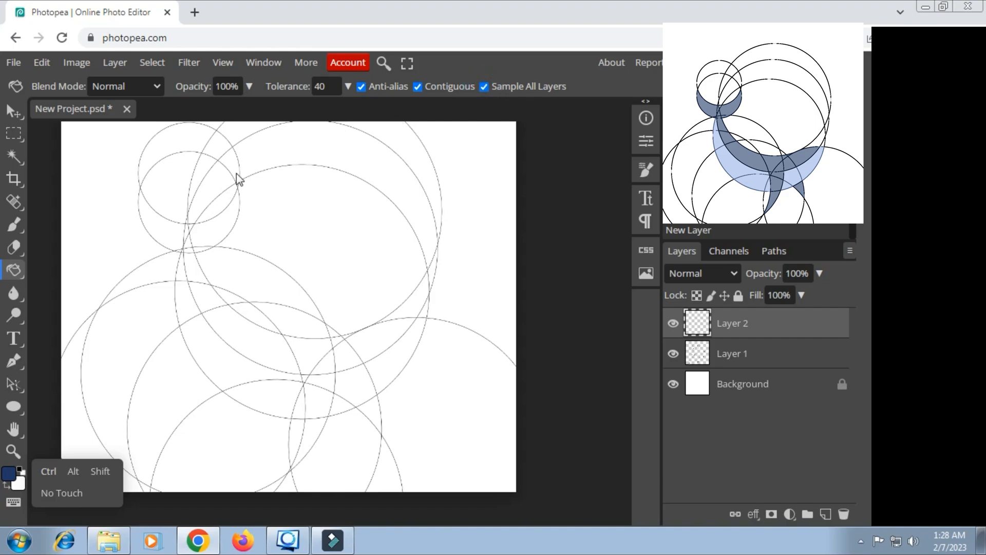
pyautogui.scroll(-2, 235, 202)
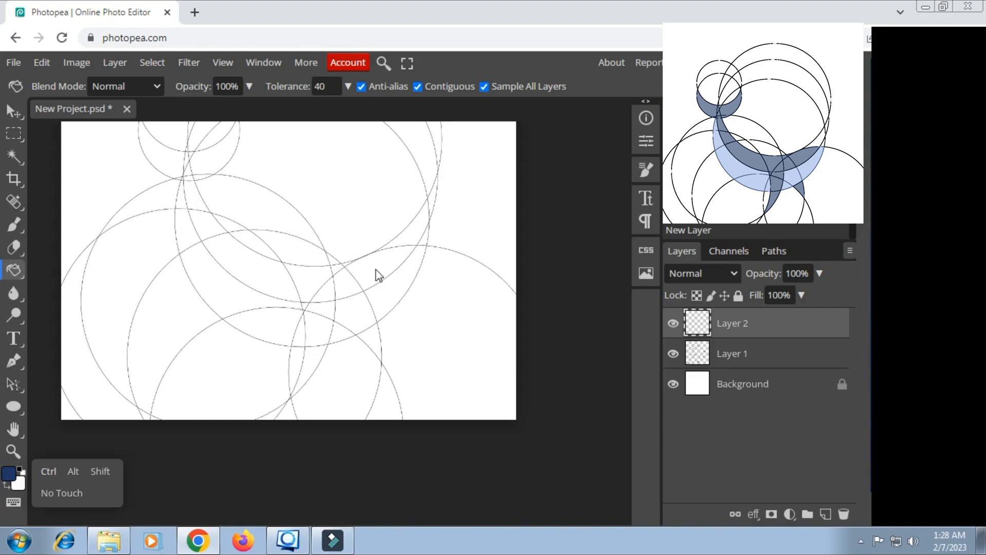
pyautogui.scroll(2, 378, 275)
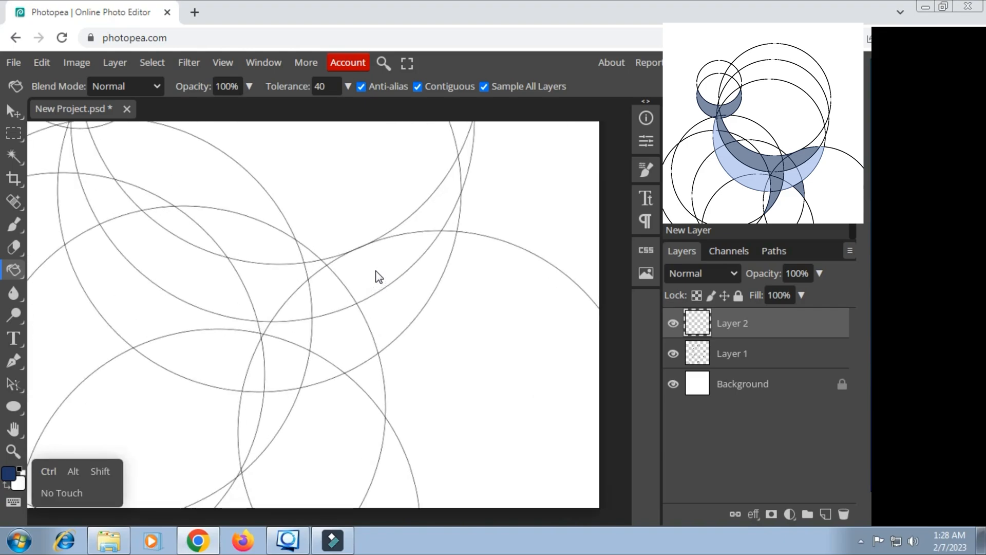
pyautogui.click(382, 269)
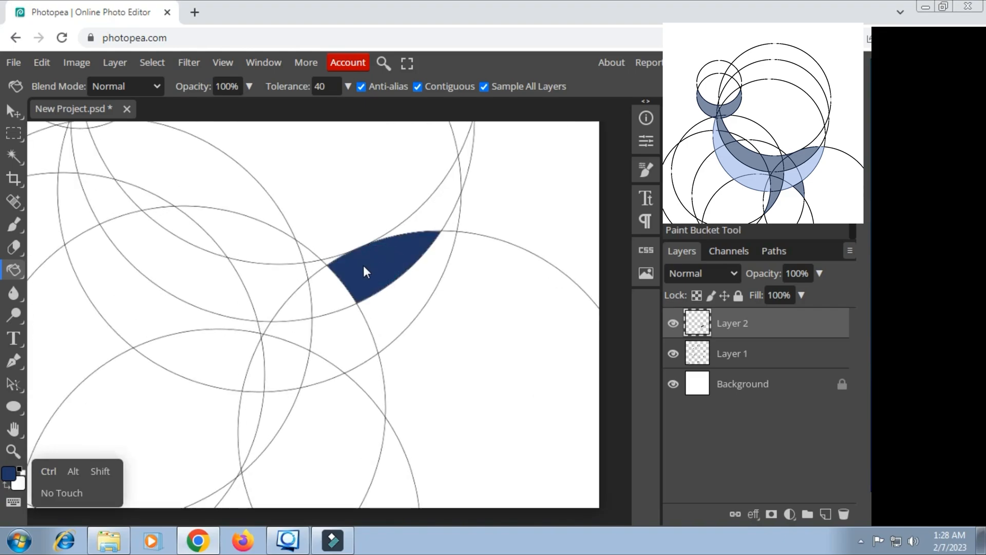
# Fill the adjoining crescent regions left of the pointed section dark blue, including the slivers where the circles cross
pyautogui.scroll(2, 338, 269)
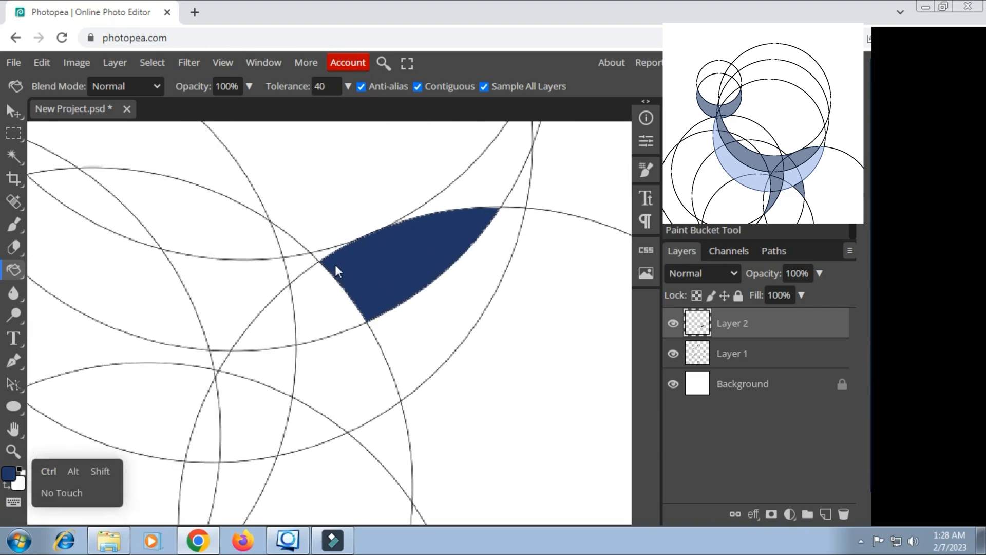
pyautogui.click(322, 257)
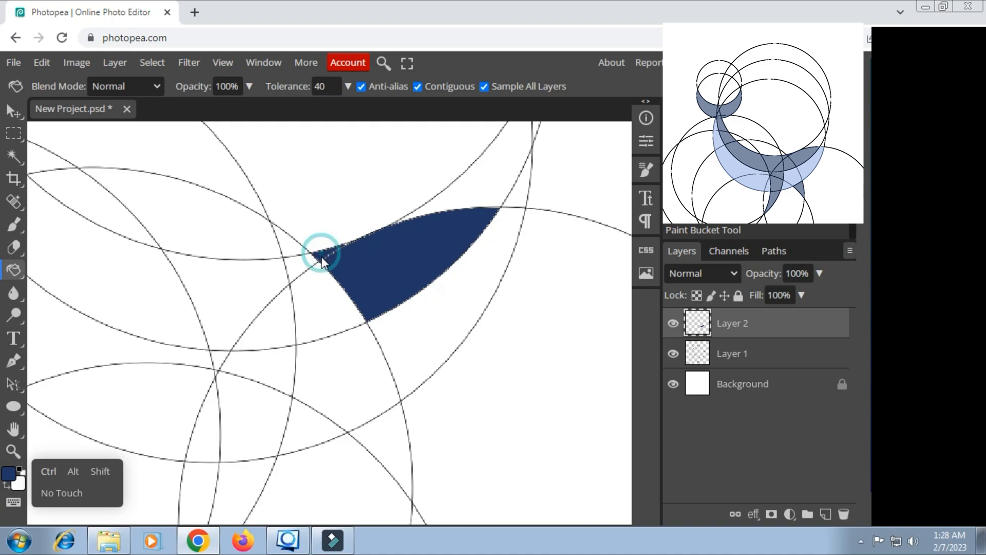
pyautogui.click(314, 282)
pyautogui.click(298, 266)
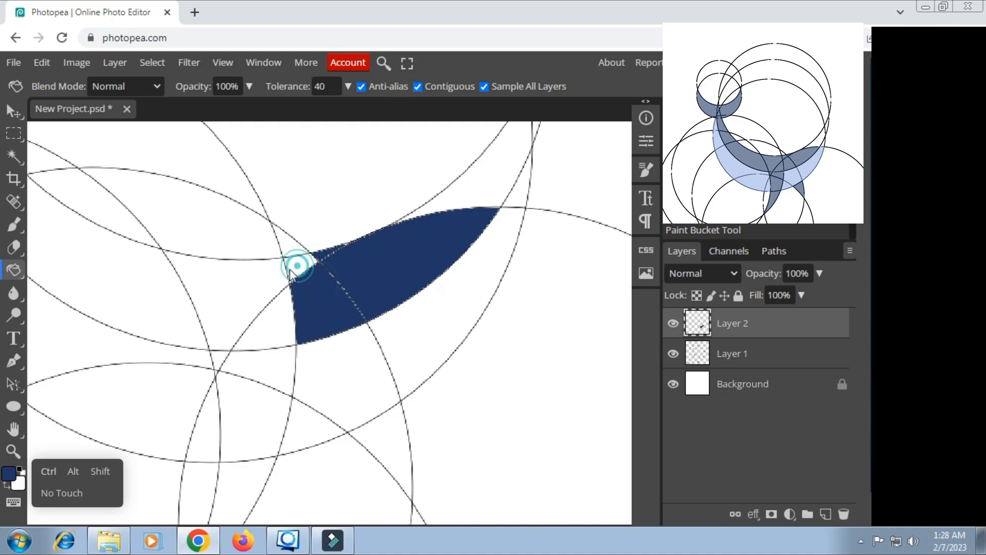
pyautogui.click(253, 285)
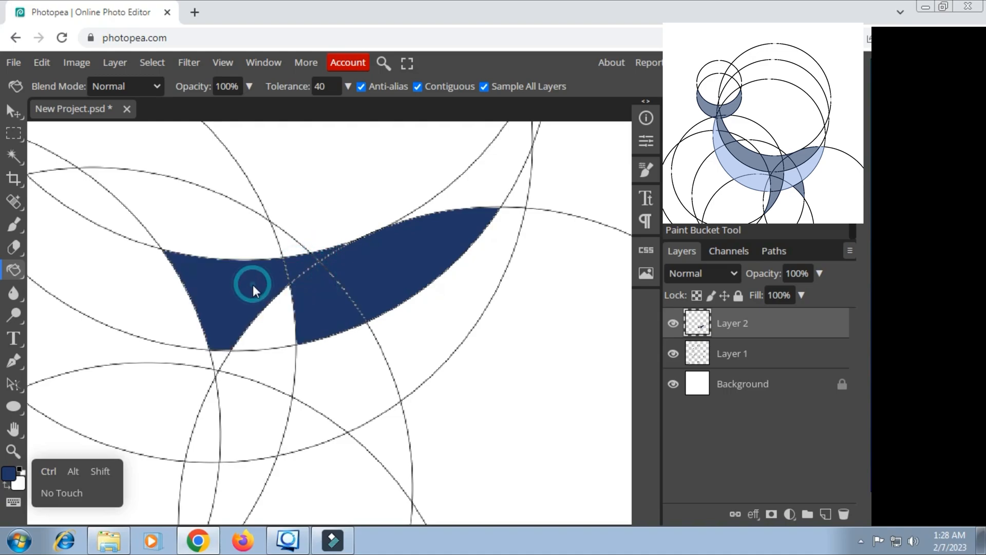
pyautogui.click(275, 317)
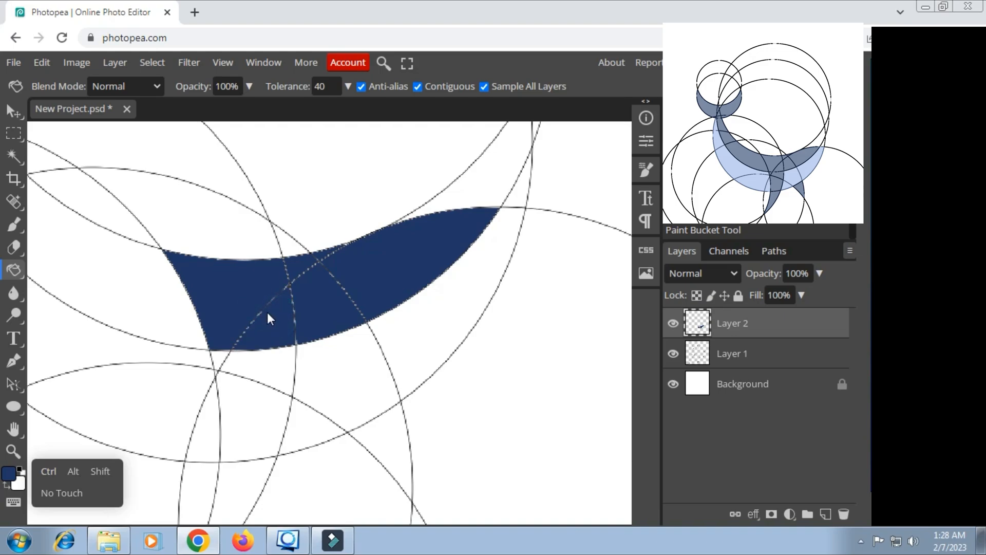
# Fill the small triangular region at the lower right and the long curved shape descending from the crescent dark blue
pyautogui.scroll(-2, 269, 313)
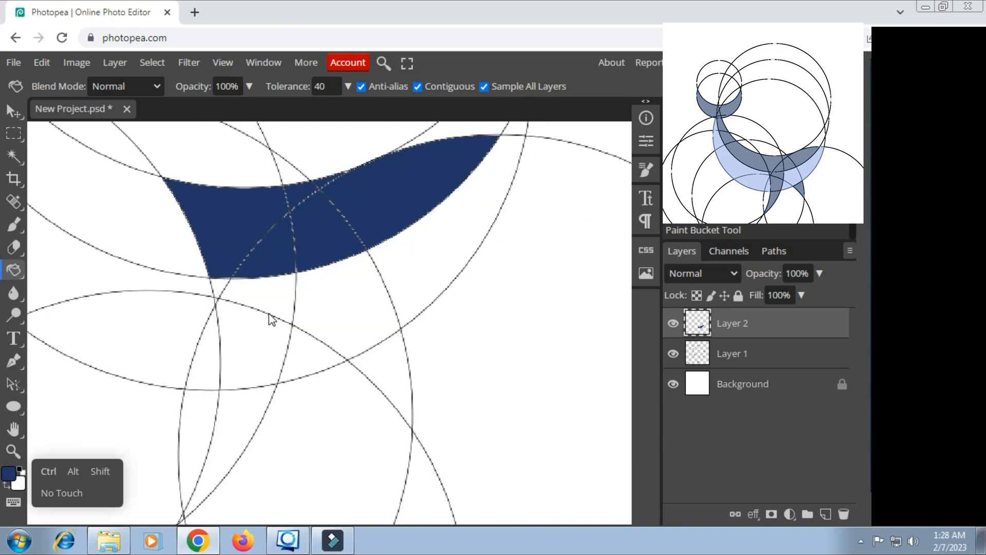
pyautogui.click(380, 371)
pyautogui.click(241, 421)
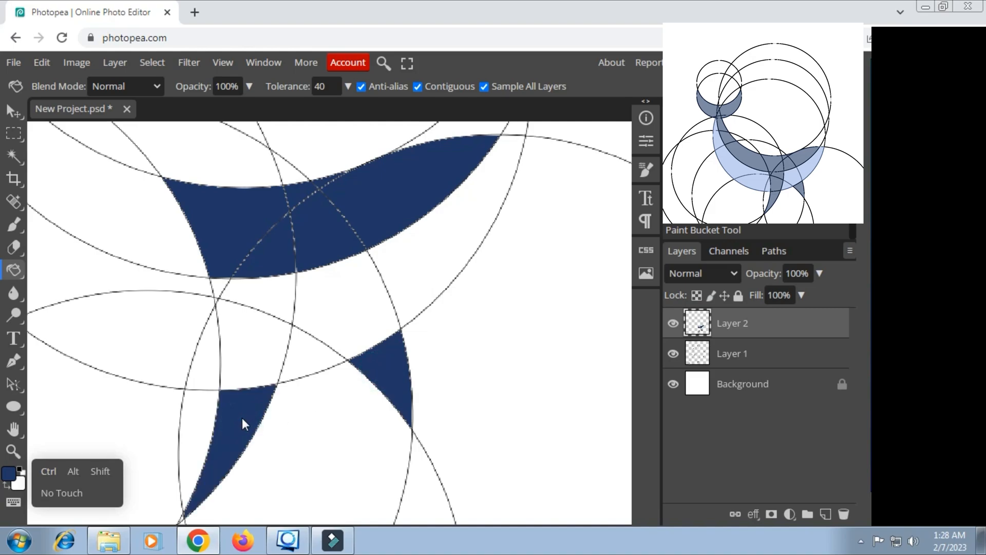
pyautogui.click(255, 367)
pyautogui.click(264, 310)
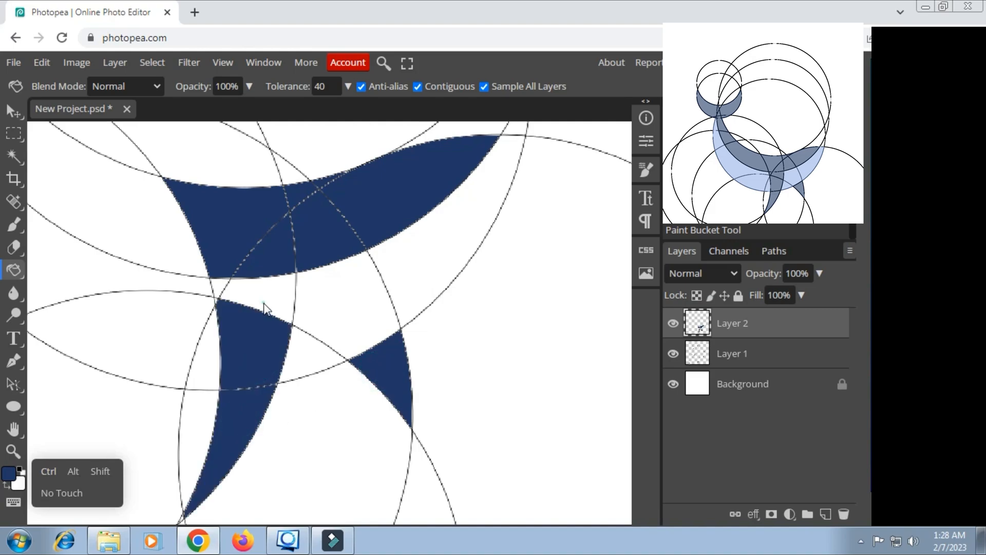
pyautogui.click(221, 284)
# Fill the remaining crescent sections leftward and up the bird's neck dark blue, stopping at the small head circles
pyautogui.scroll(-2, 230, 310)
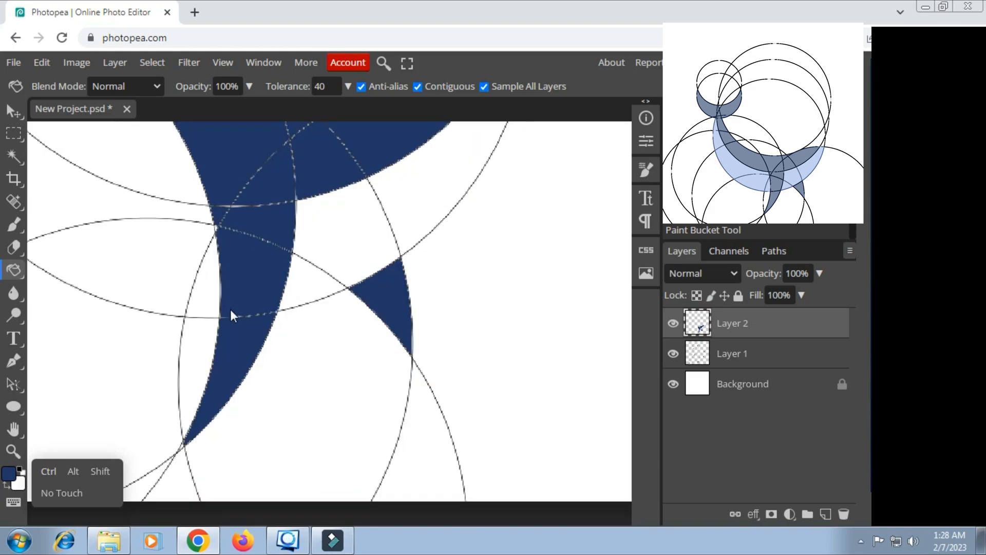
pyautogui.scroll(2, 205, 308)
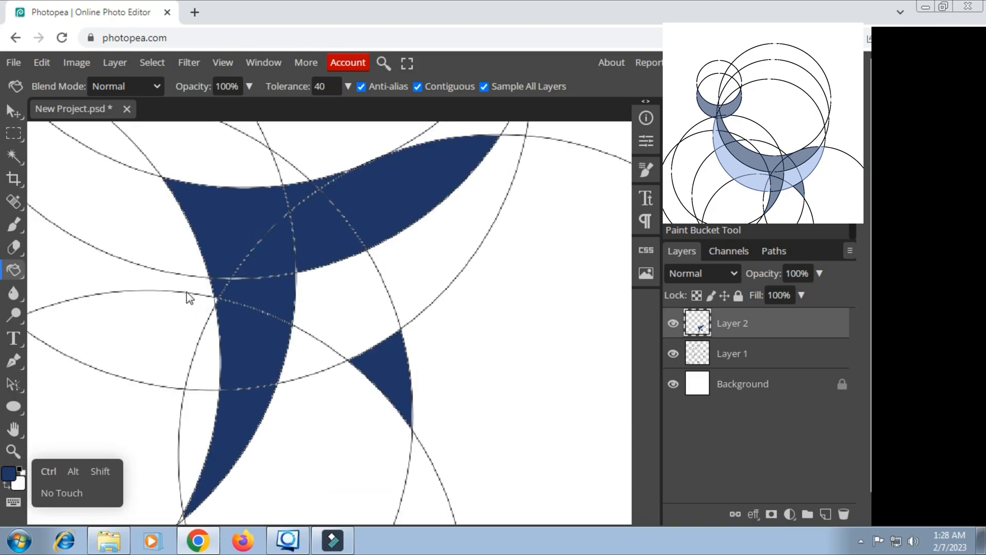
pyautogui.scroll(-2, 146, 234)
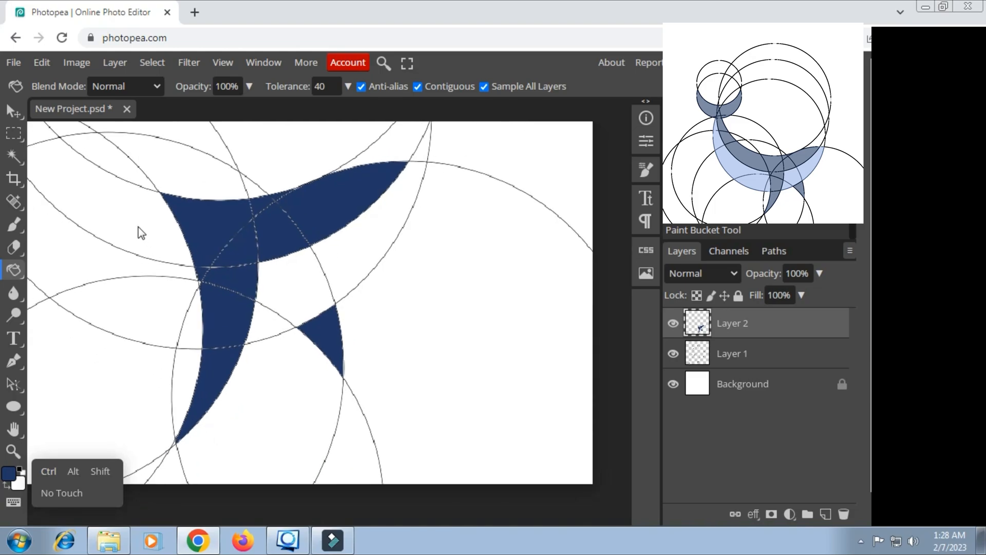
pyautogui.click(138, 227)
pyautogui.moveTo(152, 219); pyautogui.dragTo(320, 349)
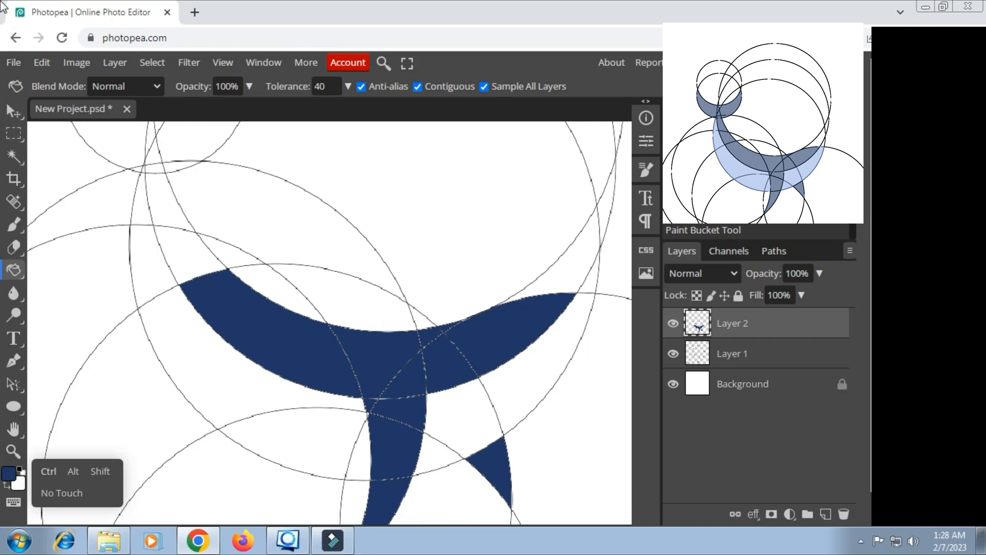
pyautogui.moveTo(137, 191); pyautogui.dragTo(213, 303)
pyautogui.click(220, 314)
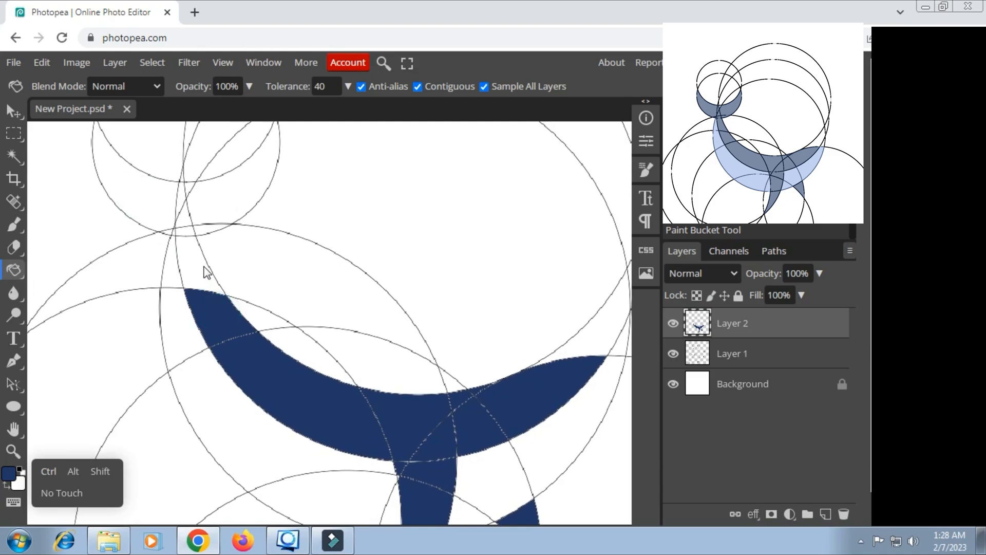
pyautogui.click(189, 265)
# Fill the top of the bird's neck and the adjoining left and right parts of the small head crescent dark blue
pyautogui.click(184, 225)
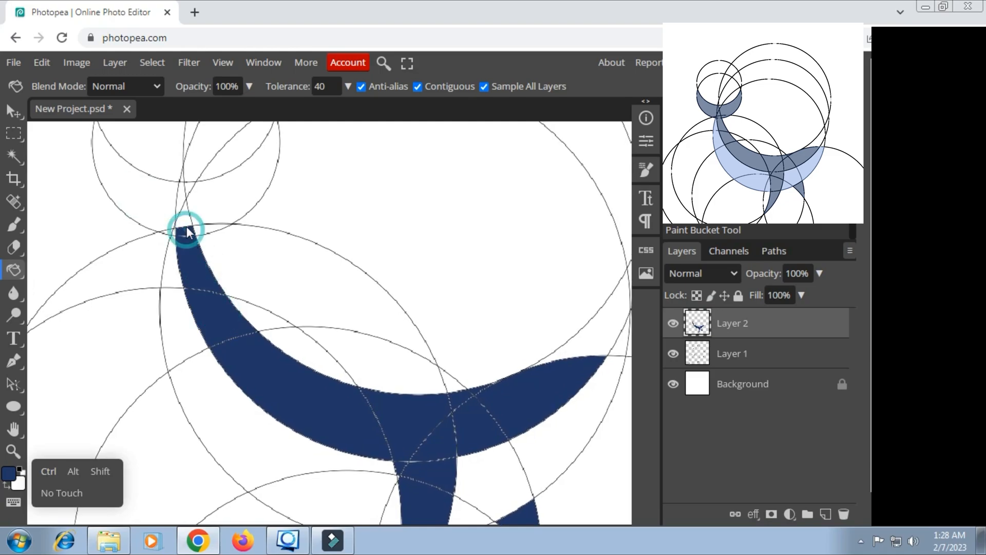
pyautogui.click(182, 200)
pyautogui.click(209, 199)
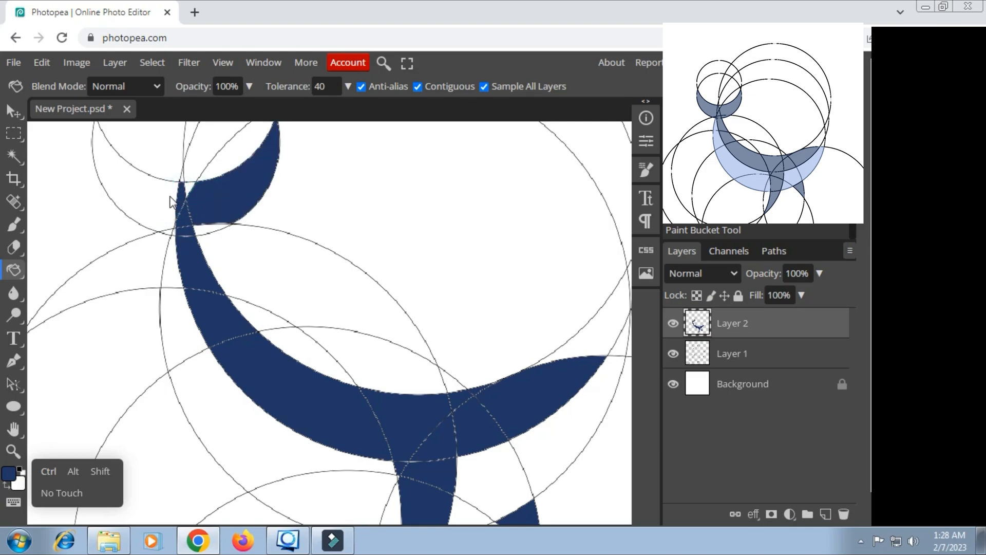
pyautogui.click(155, 202)
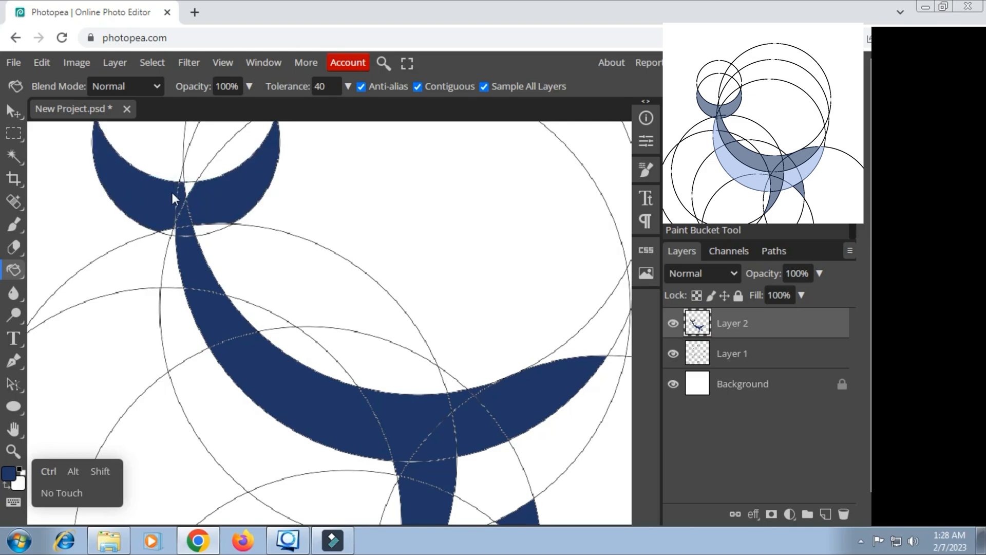
# Fill the remaining tiny slivers where the neck meets the lower edge of the head crescent dark blue
pyautogui.scroll(5, 189, 218)
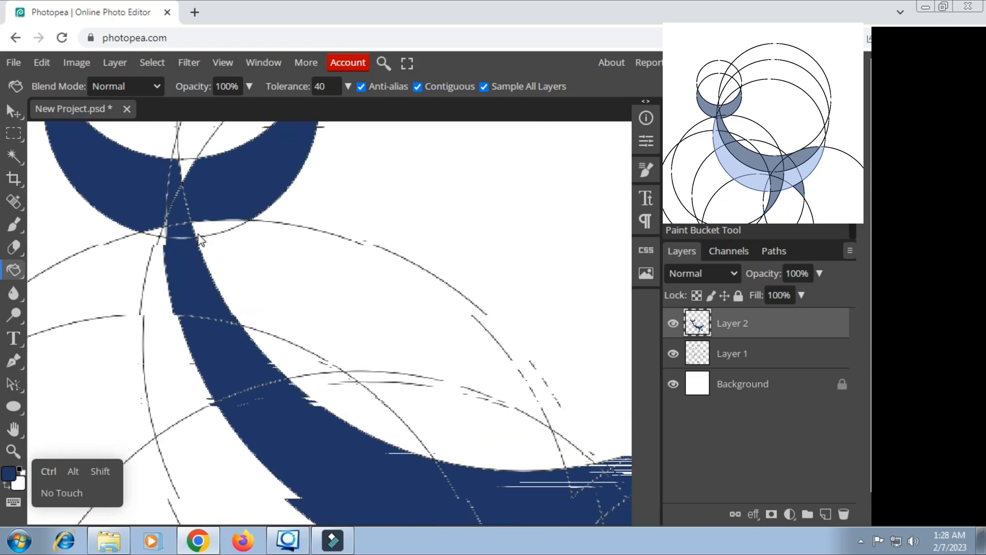
pyautogui.click(214, 226)
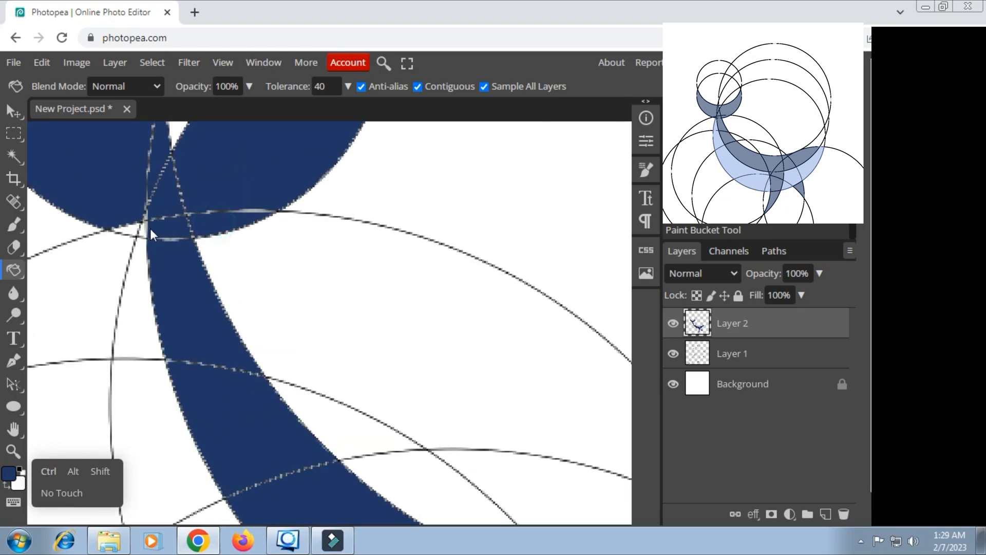
pyautogui.scroll(2, 145, 231)
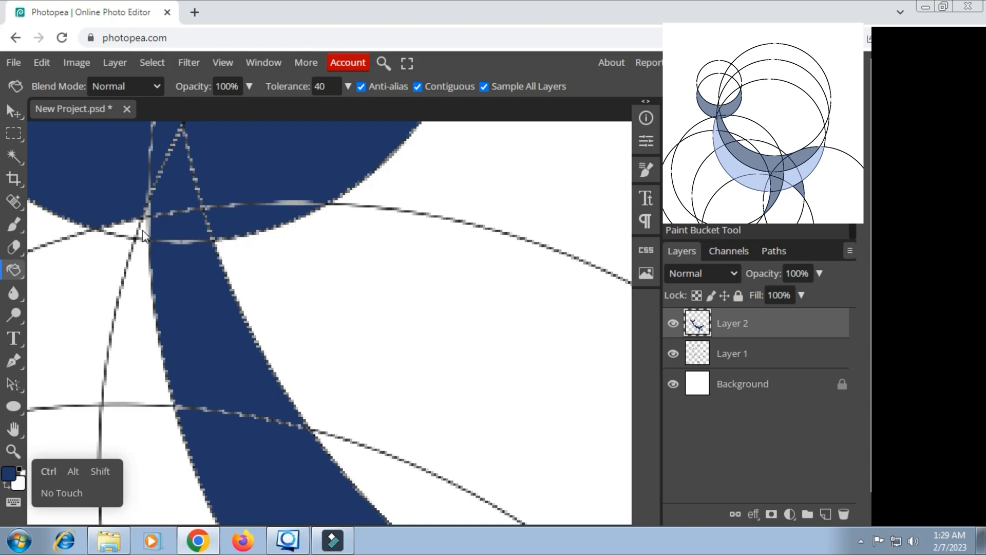
pyautogui.click(141, 228)
pyautogui.click(130, 229)
pyautogui.scroll(1, 180, 252)
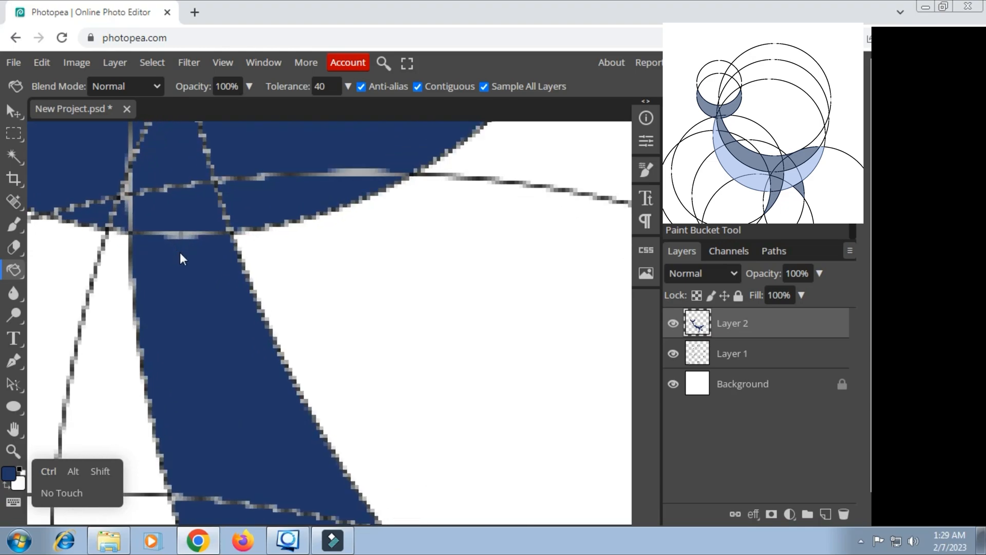
# Hide Layer 1 with the circle outlines so only the filled bird shapes on Layer 2 show
pyautogui.scroll(-3, 180, 253)
pyautogui.scroll(-4, 180, 254)
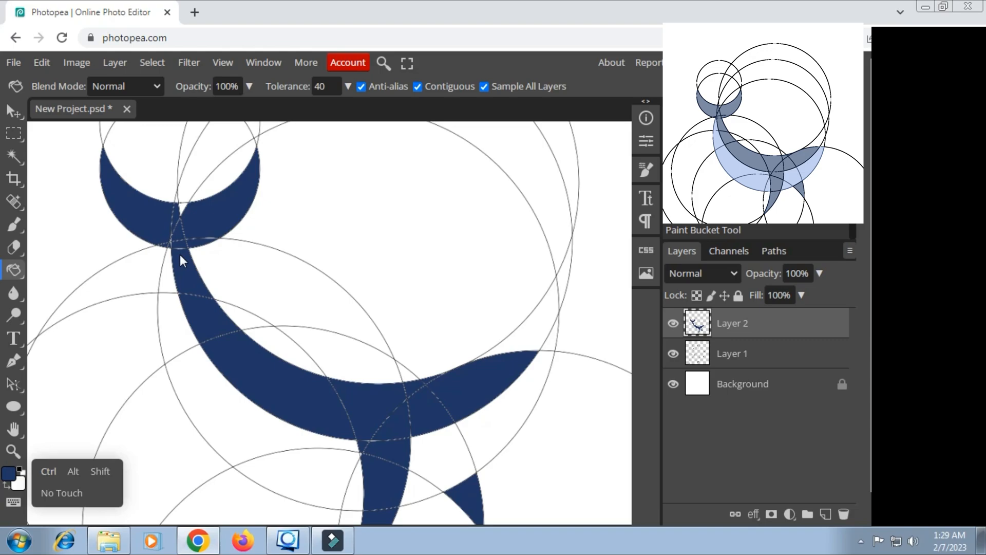
pyautogui.scroll(-1, 180, 254)
pyautogui.scroll(-1, 180, 254)
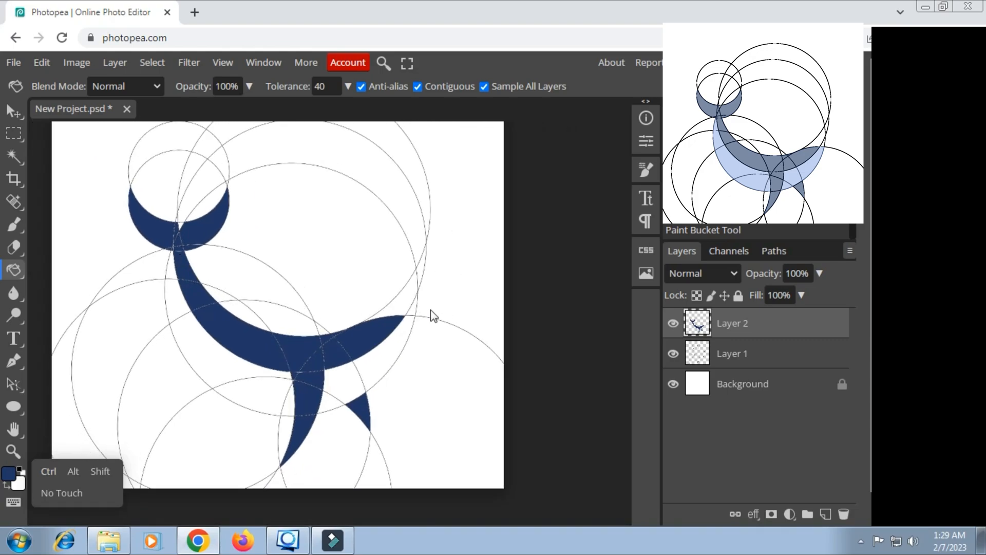
pyautogui.click(673, 353)
pyautogui.scroll(4, 304, 326)
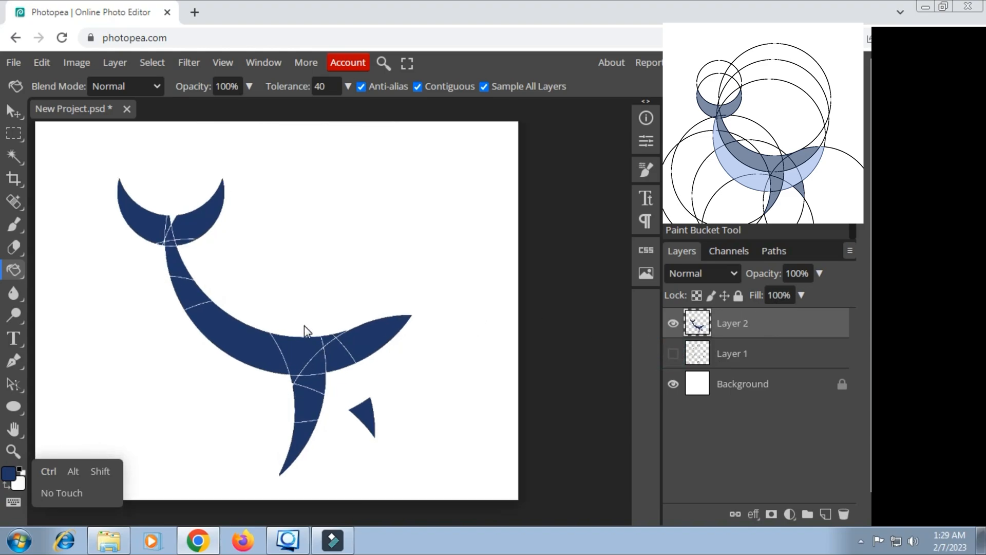
# With the Path Select tool active, select all dark blue areas of Layer 2 using Color Range sampled from the crescent, fuzziness 40
pyautogui.click(13, 383)
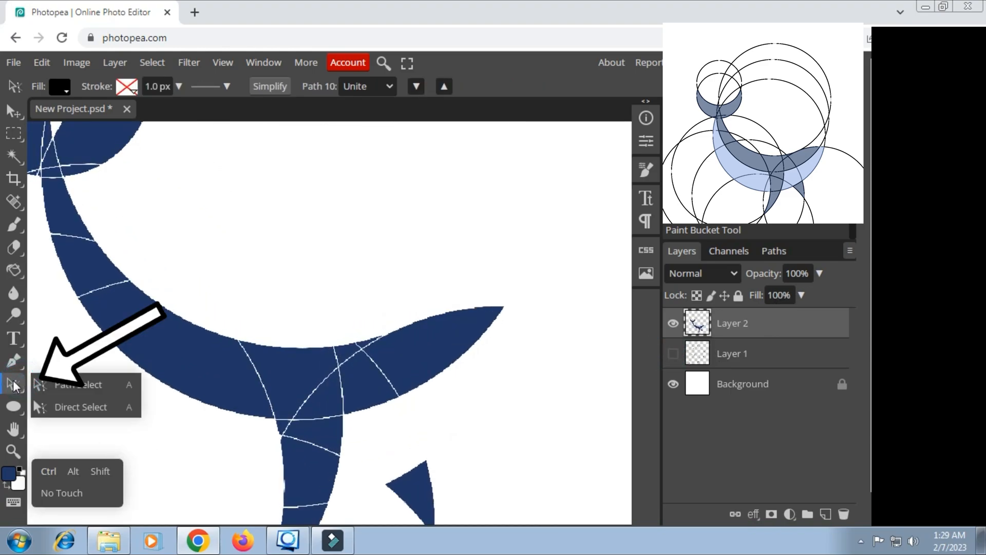
pyautogui.click(48, 380)
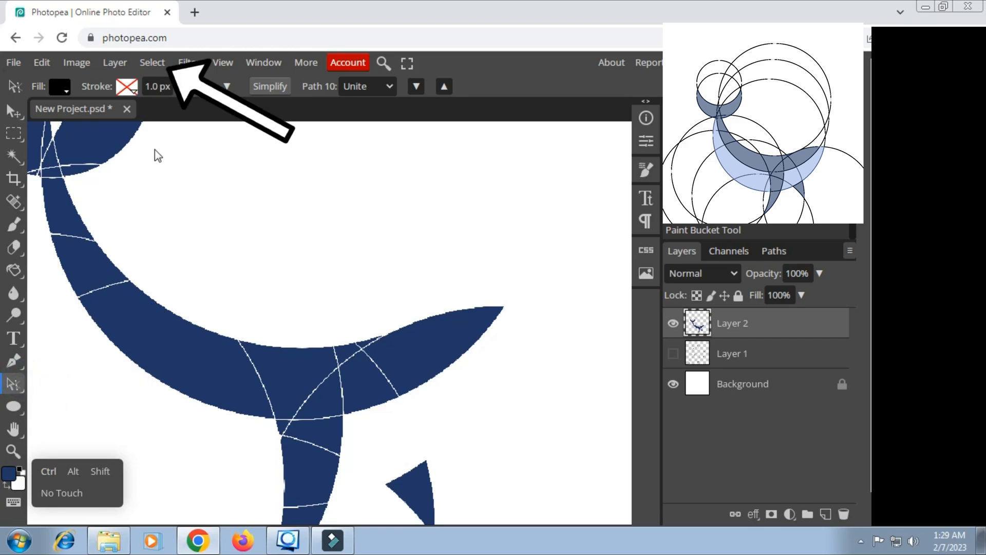
pyautogui.click(157, 64)
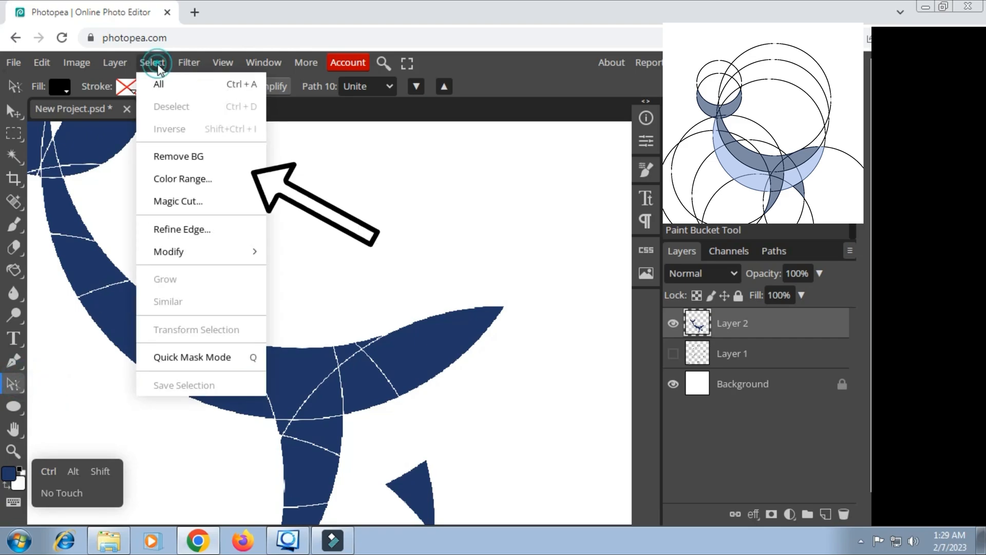
pyautogui.click(170, 185)
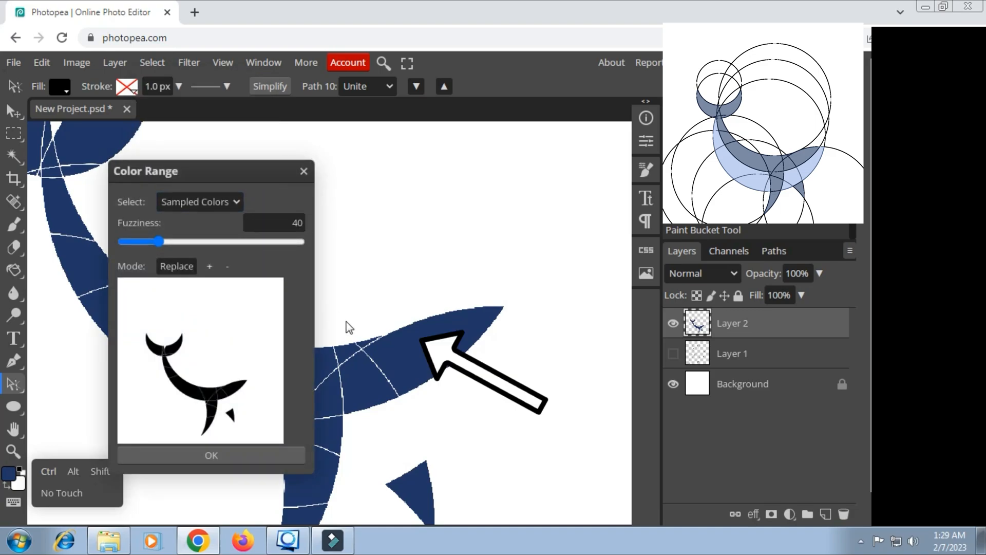
pyautogui.click(405, 350)
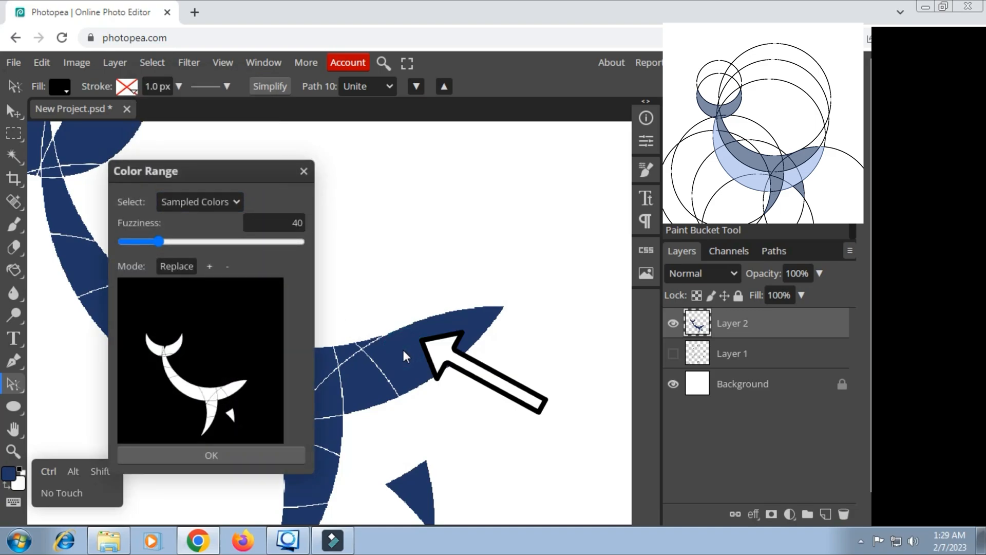
pyautogui.click(212, 454)
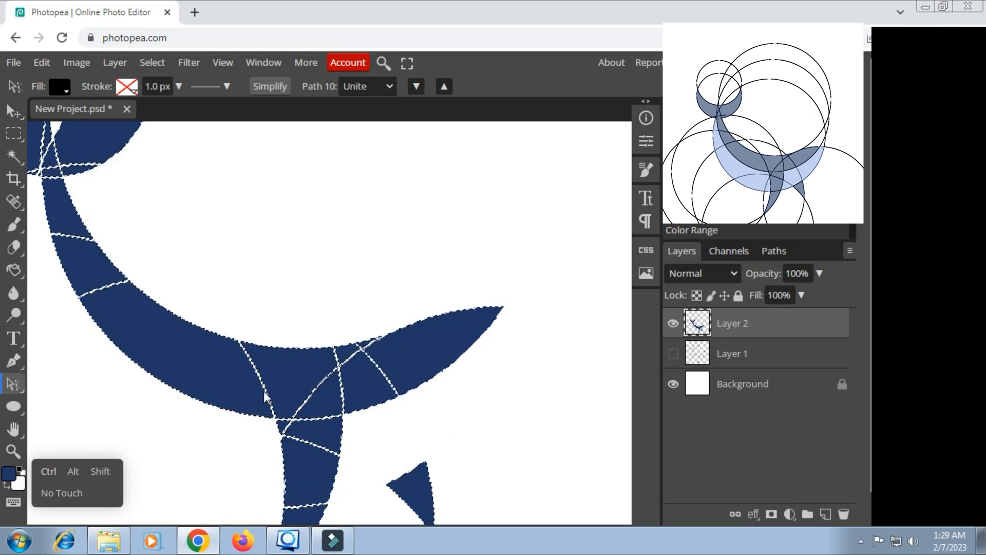
# Expand the selection of the blue bird shapes by 3 px
pyautogui.scroll(3, 264, 378)
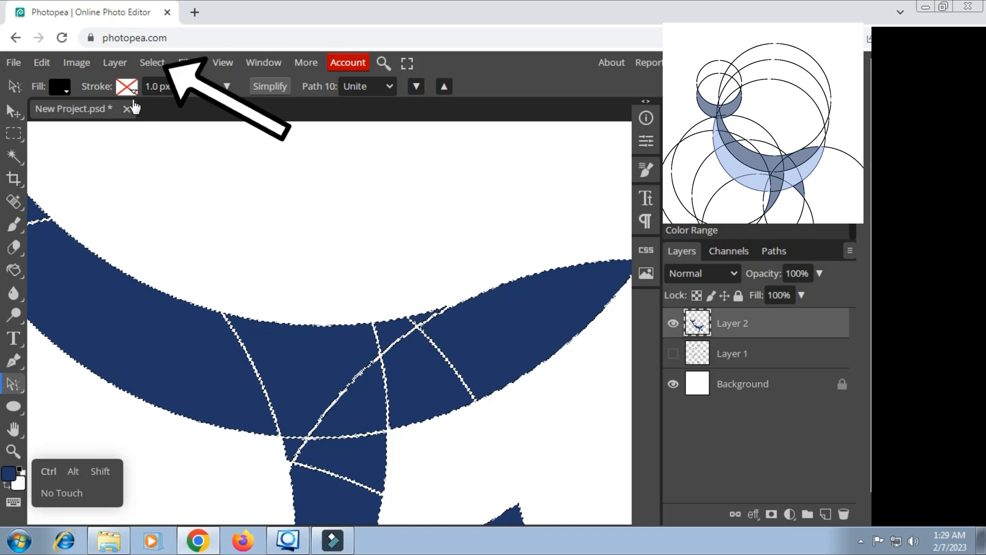
pyautogui.click(150, 63)
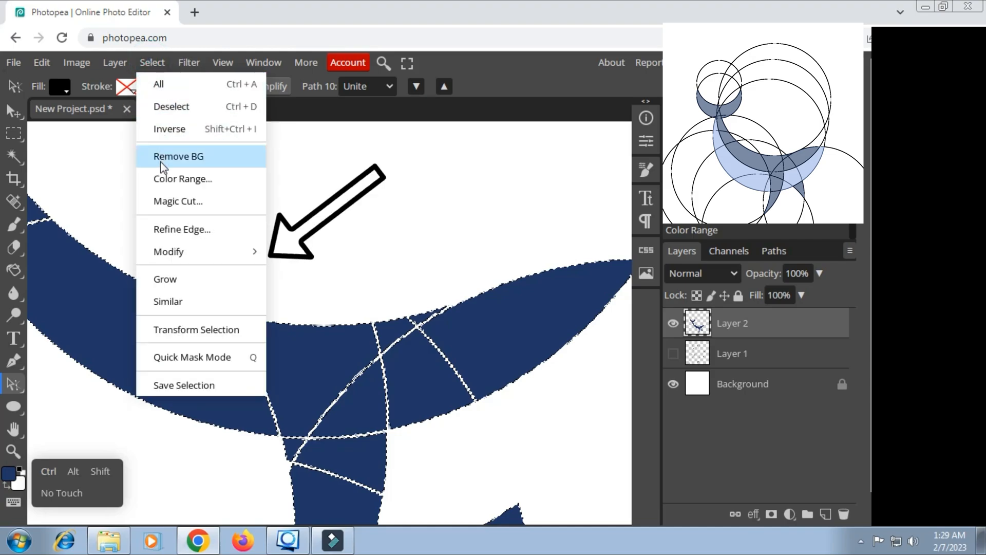
pyautogui.moveTo(173, 251)
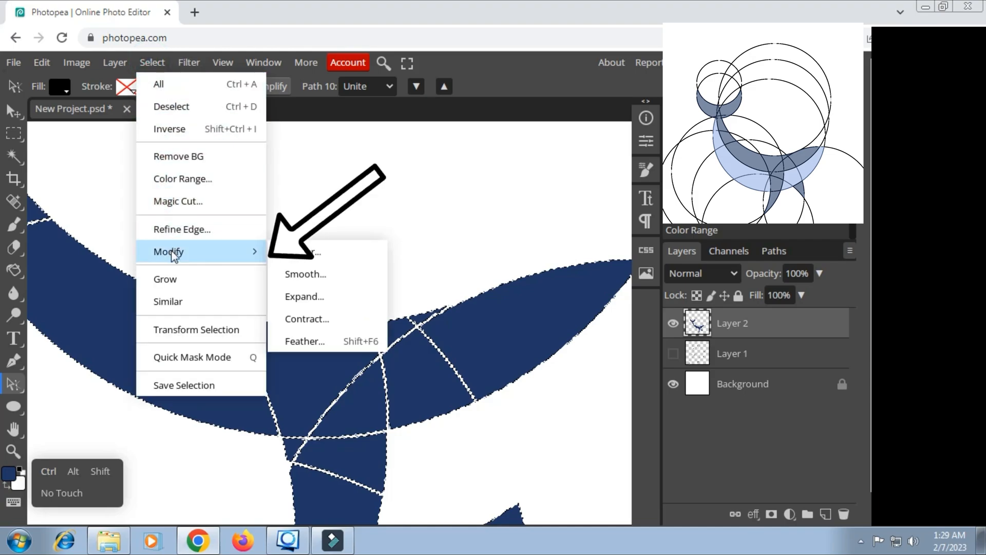
pyautogui.click(318, 298)
pyautogui.write('2')
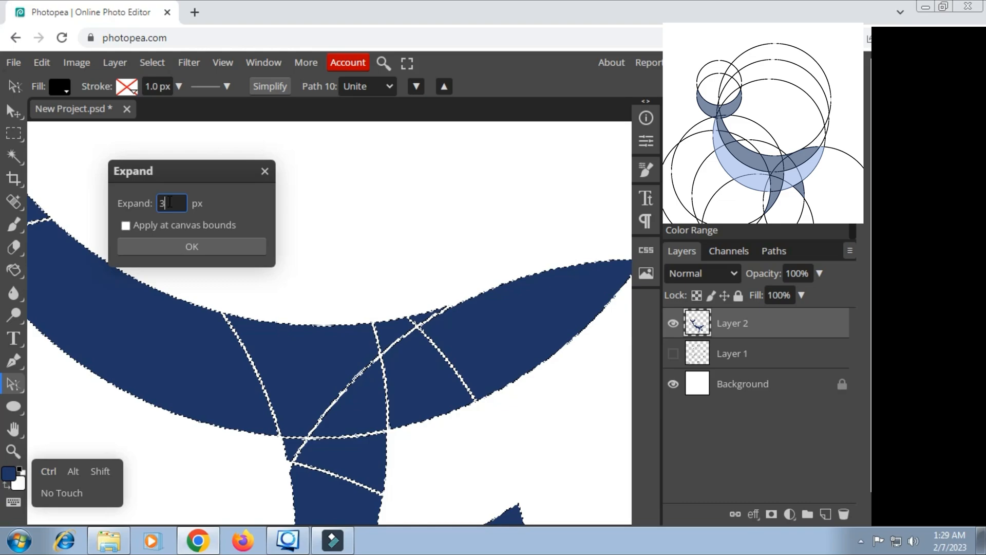
pyautogui.click(196, 246)
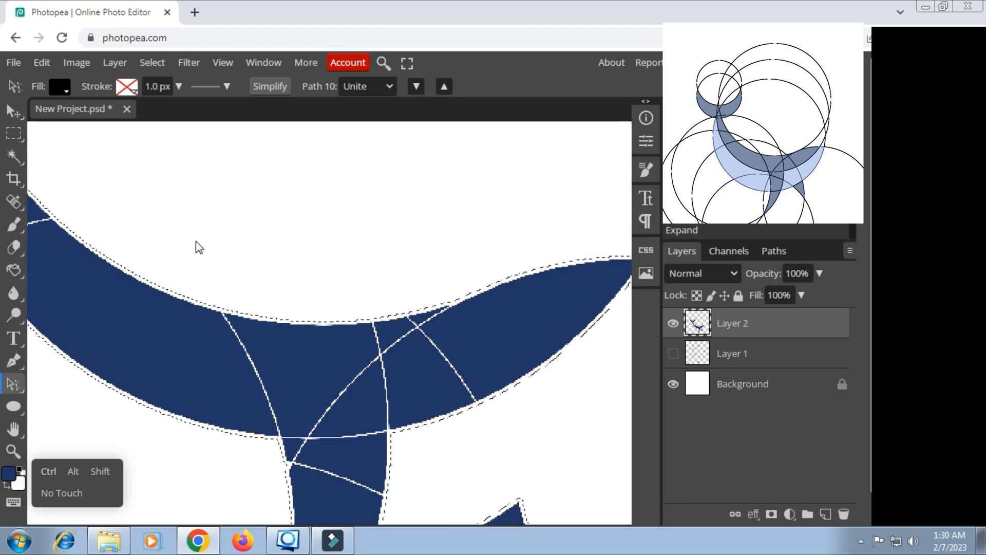
# Convert the expanded selection around the bird shapes into a work path
pyautogui.scroll(-3, 196, 241)
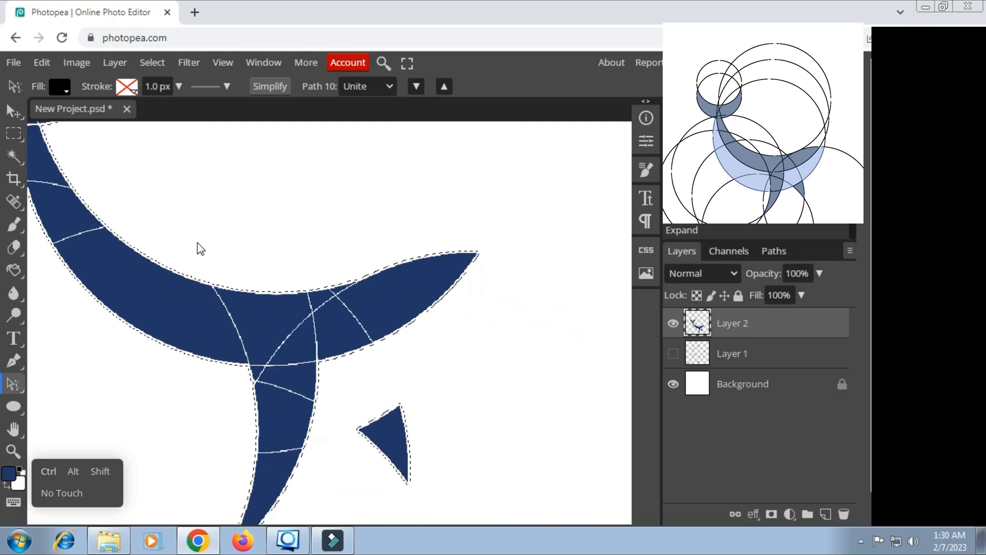
pyautogui.scroll(-2, 185, 242)
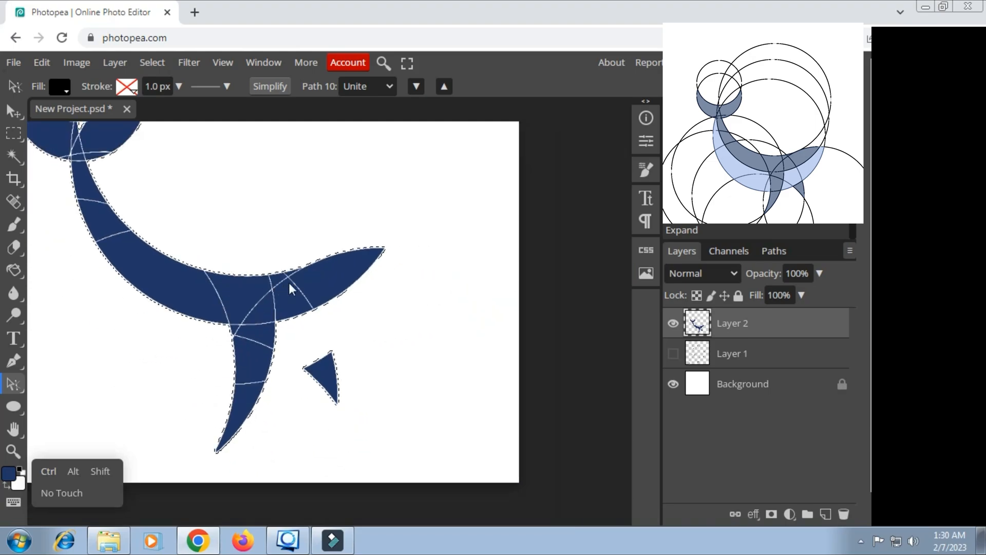
pyautogui.scroll(3, 282, 317)
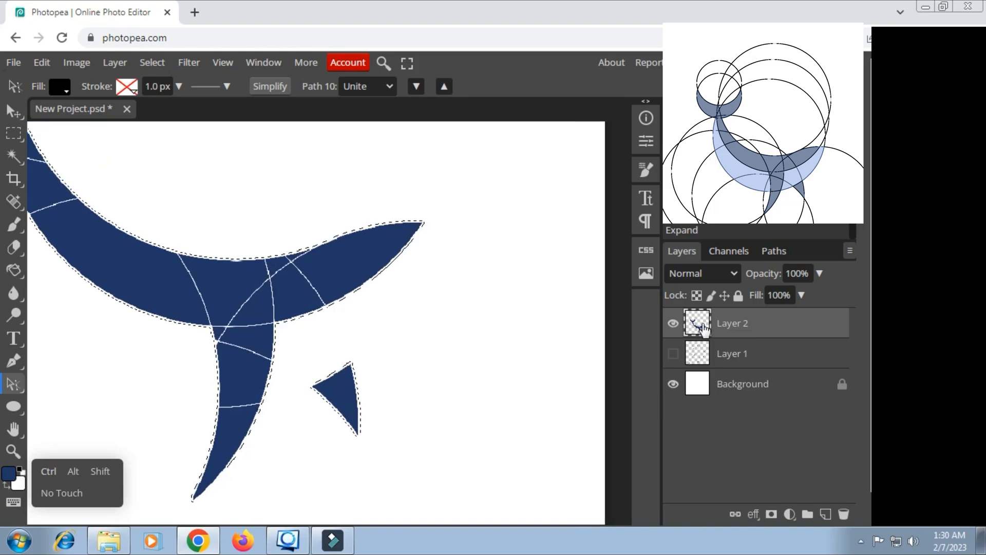
pyautogui.click(775, 252)
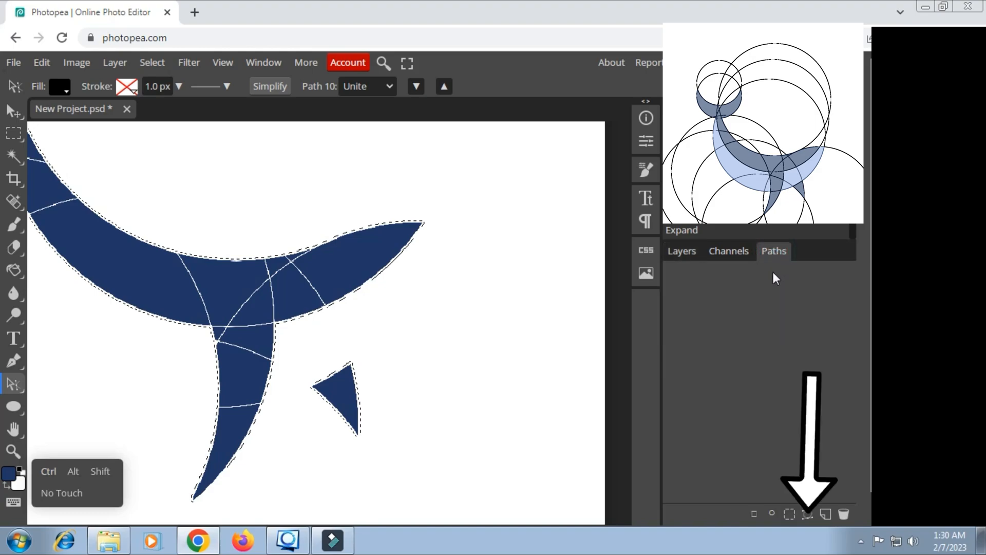
pyautogui.click(808, 514)
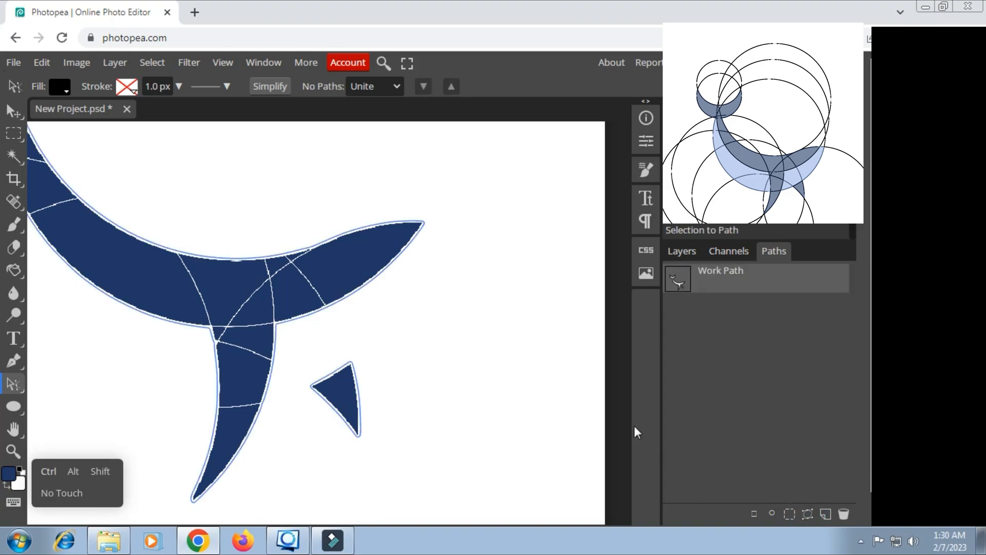
# Select the bird's main body path and fill it with dark blue to cover the thin white gap lines
pyautogui.moveTo(351, 283); pyautogui.dragTo(452, 287)
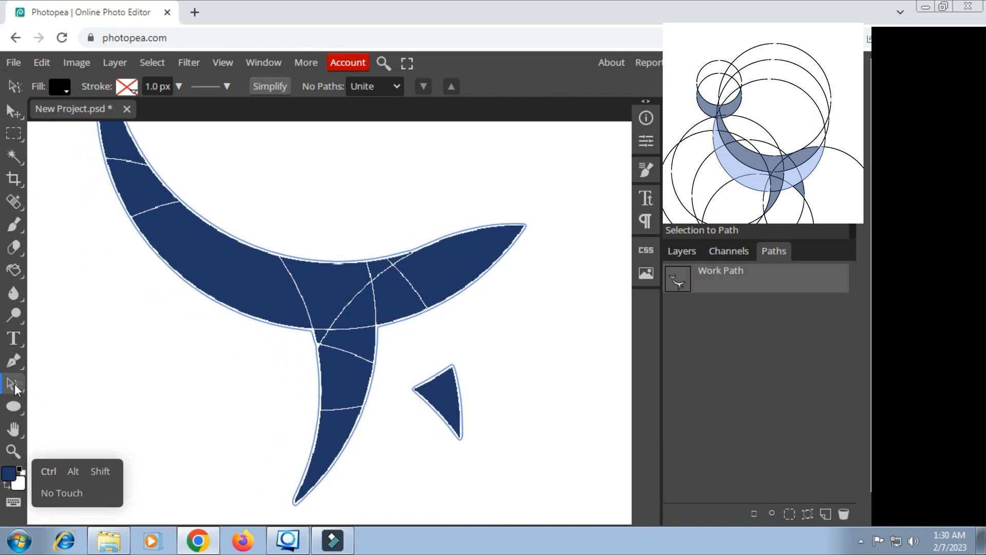
pyautogui.click(218, 273)
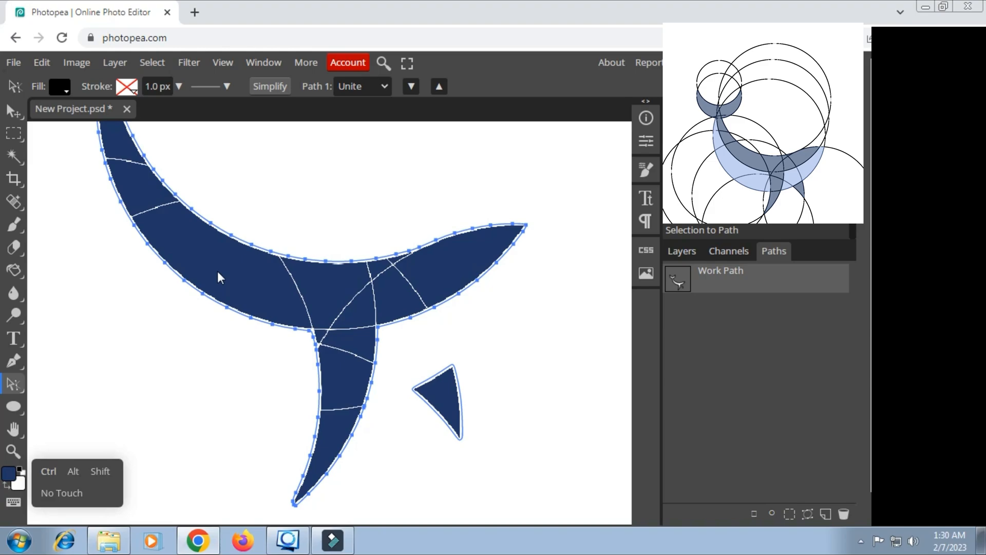
pyautogui.rightClick(220, 277)
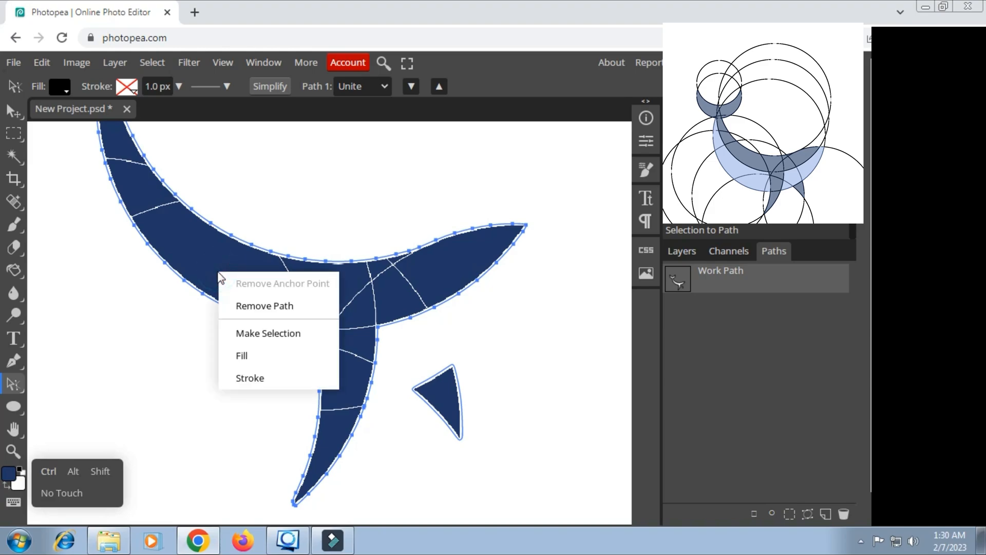
pyautogui.click(245, 355)
pyautogui.click(448, 399)
pyautogui.rightClick(446, 394)
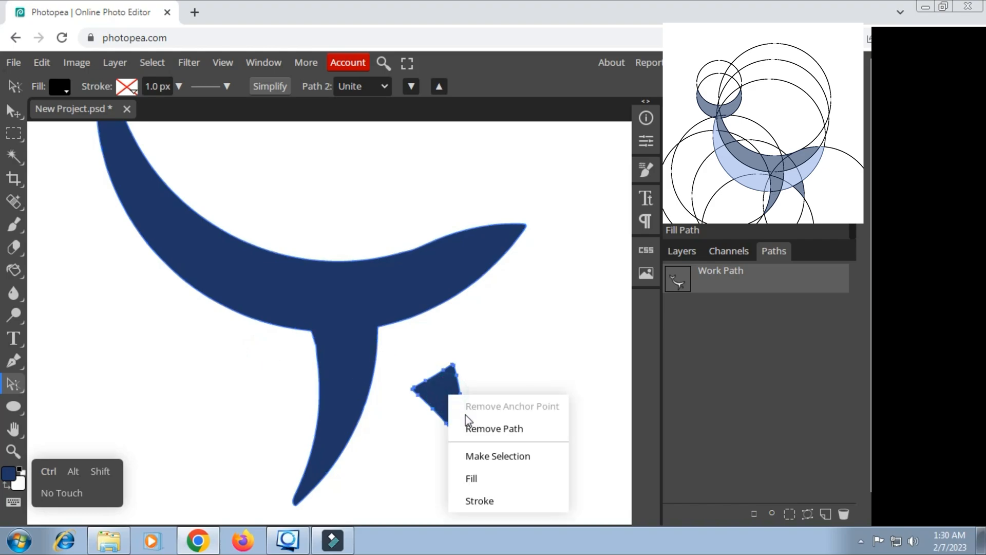
pyautogui.click(344, 384)
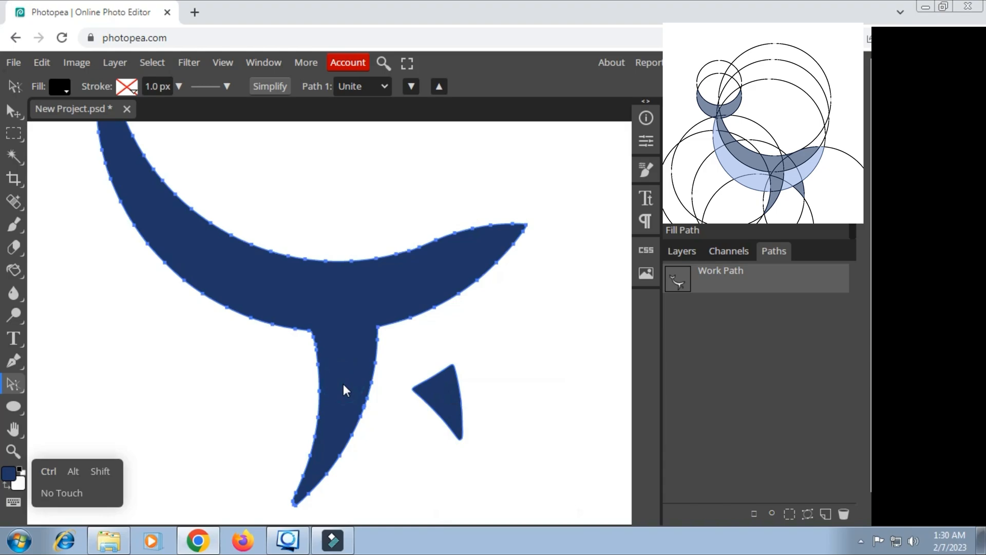
# Delete the work path around the bird shapes
pyautogui.click(756, 288)
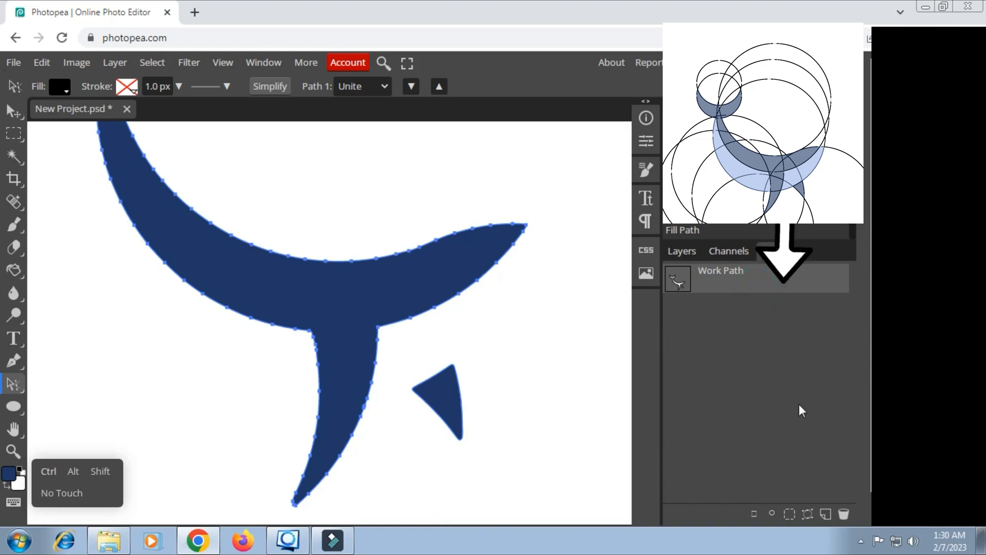
pyautogui.click(844, 515)
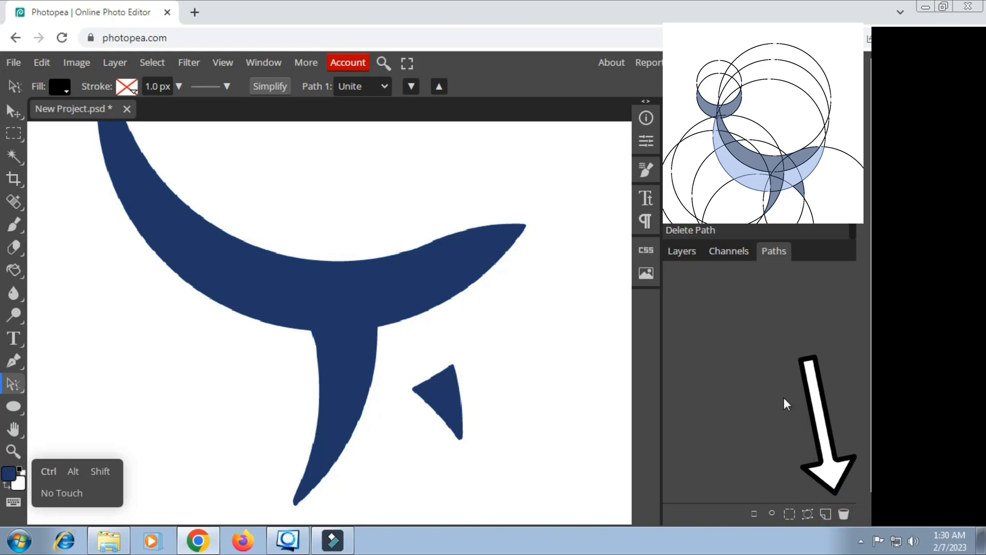
# Show Layer 1 with the circle outlines again and make it the active layer
pyautogui.click(682, 252)
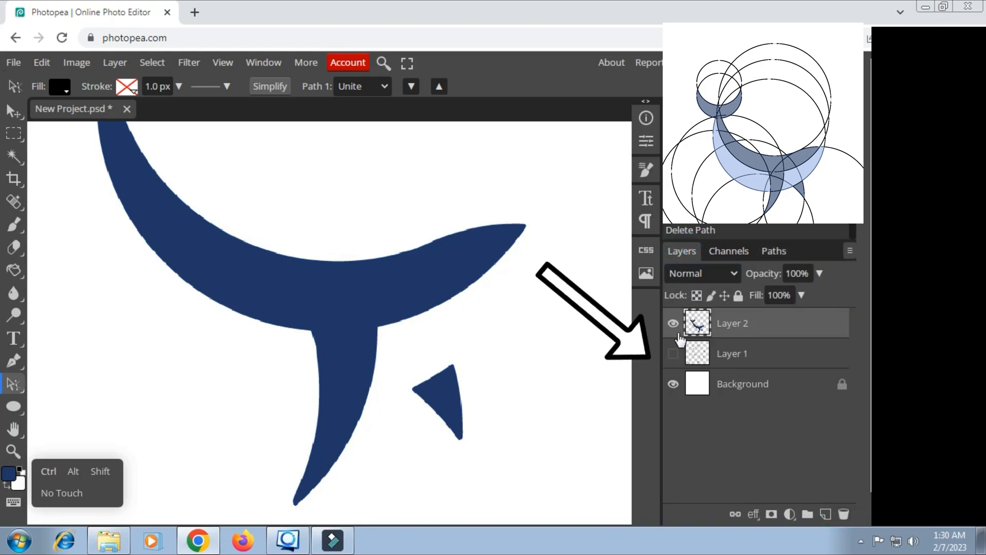
pyautogui.click(673, 353)
pyautogui.click(737, 355)
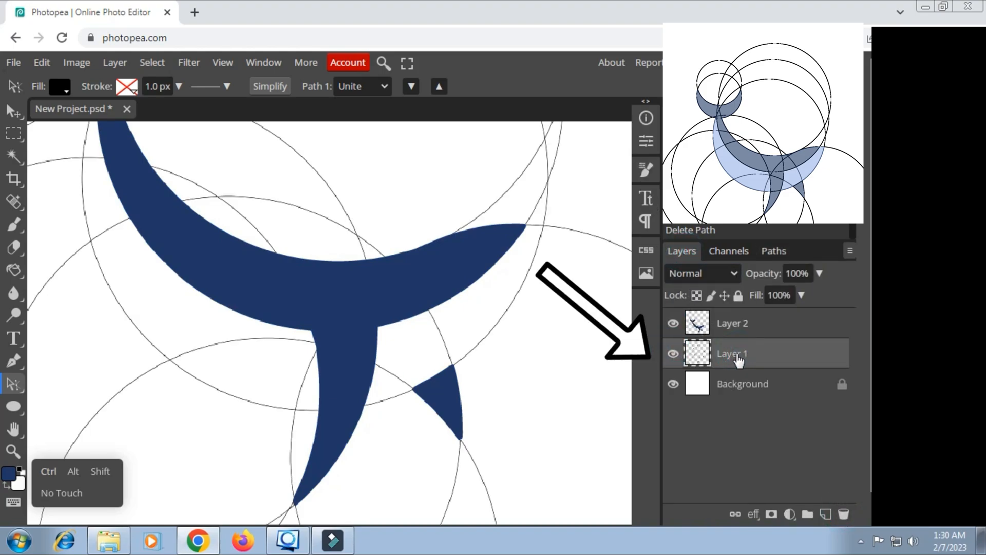
# Add a new layer above Layer 1 and set the foreground colour to light blue (#96b1ec)
pyautogui.click(825, 513)
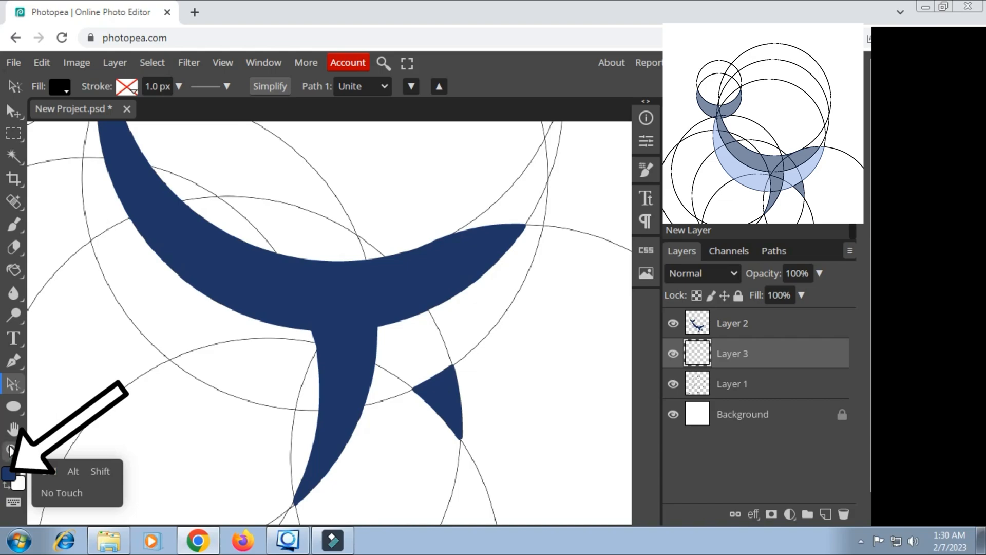
pyautogui.click(8, 472)
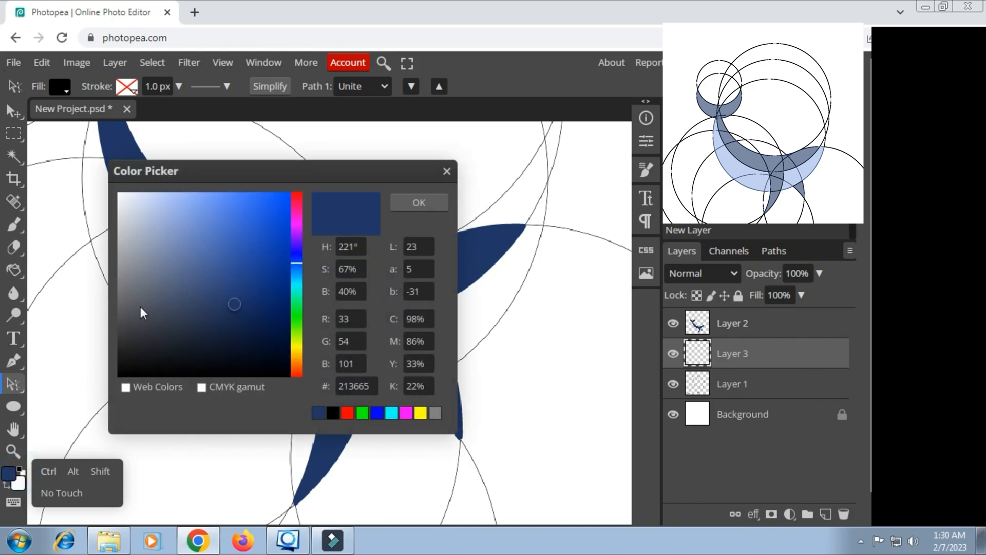
pyautogui.moveTo(185, 208)
pyautogui.mouseDown()
pyautogui.moveTo(175, 203)
pyautogui.moveTo(180, 216)
pyautogui.moveTo(195, 205)
pyautogui.mouseUp()
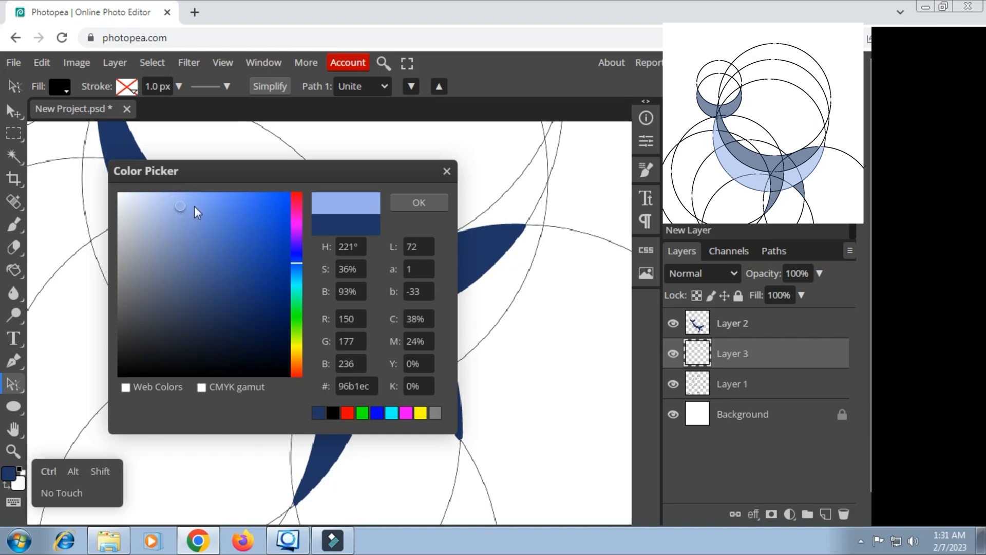
pyautogui.click(411, 204)
# Fill the belly regions between the tail and the large fin with light blue using the Paint Bucket
pyautogui.click(14, 271)
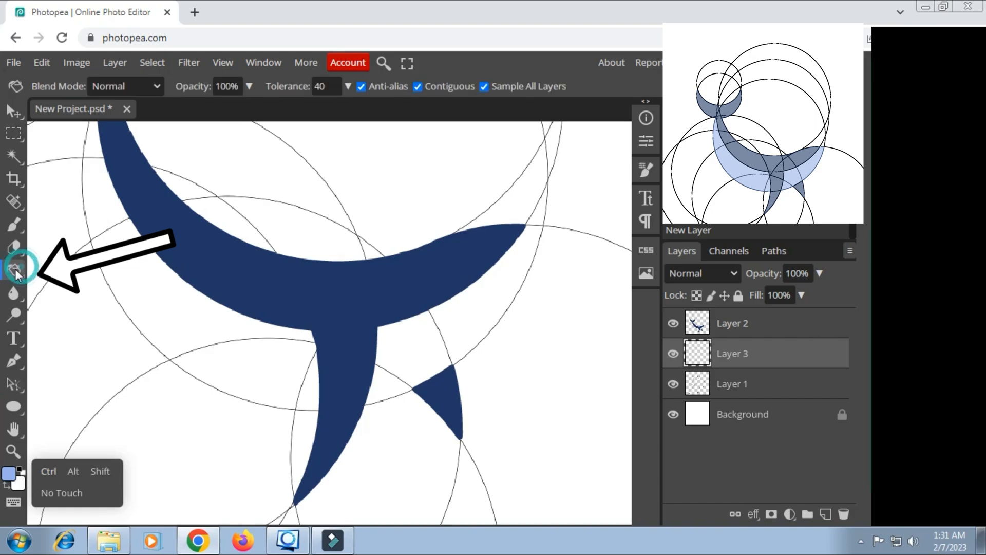
pyautogui.scroll(1, 121, 285)
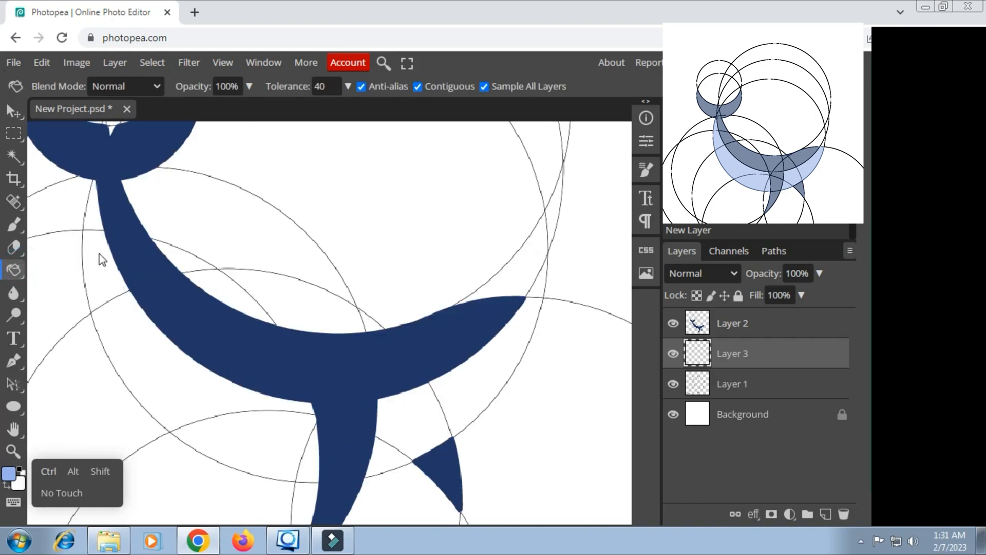
pyautogui.scroll(2, 95, 253)
pyautogui.click(88, 205)
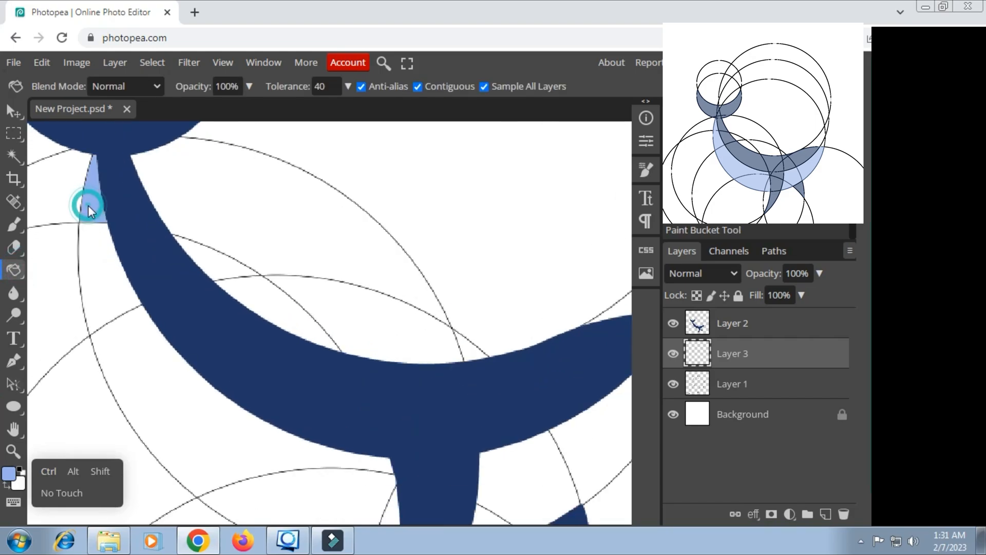
pyautogui.click(92, 259)
pyautogui.click(137, 347)
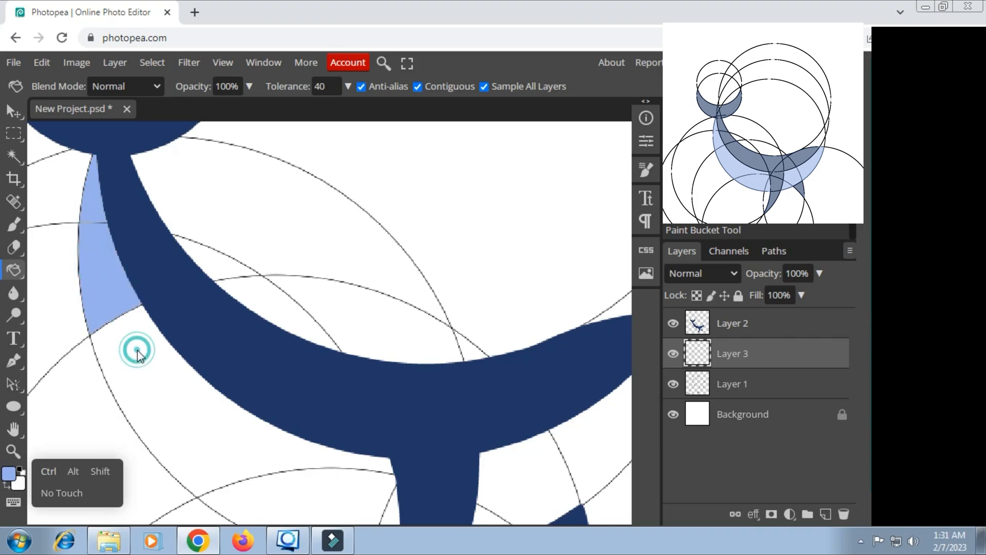
pyautogui.scroll(-3, 153, 351)
pyautogui.click(300, 361)
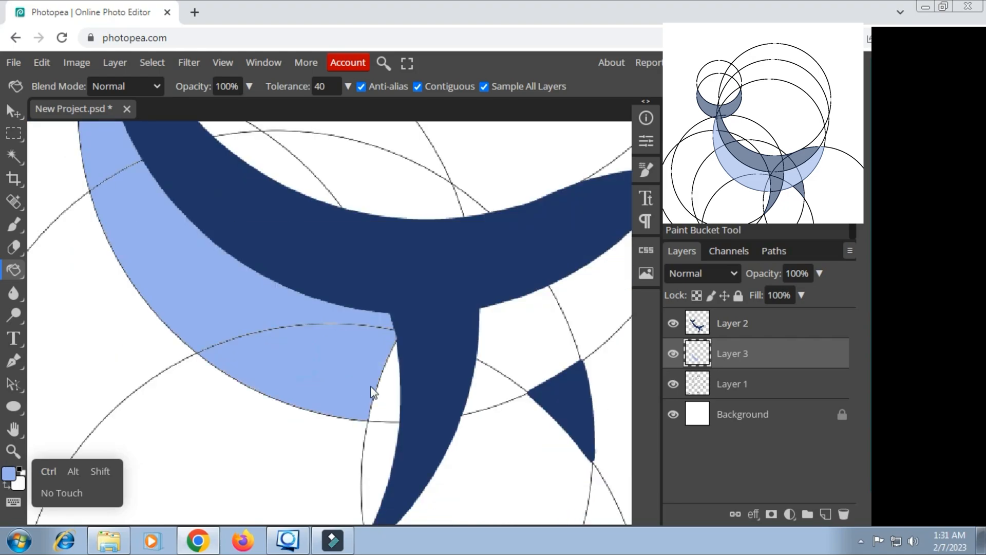
pyautogui.click(400, 393)
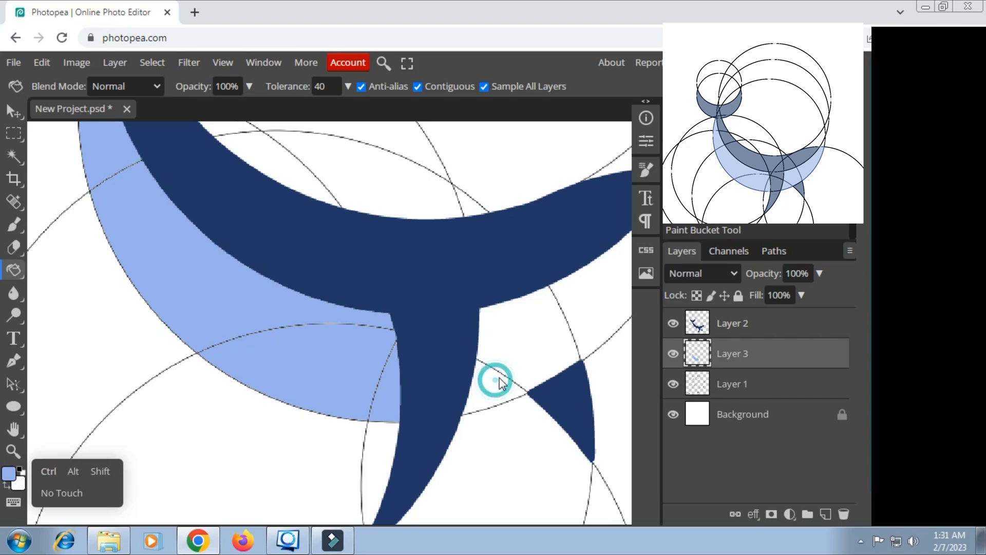
# Fill the remaining belly regions from the large fin to the head tip with the same light blue
pyautogui.click(495, 380)
pyautogui.moveTo(516, 336); pyautogui.dragTo(300, 379)
pyautogui.click(409, 342)
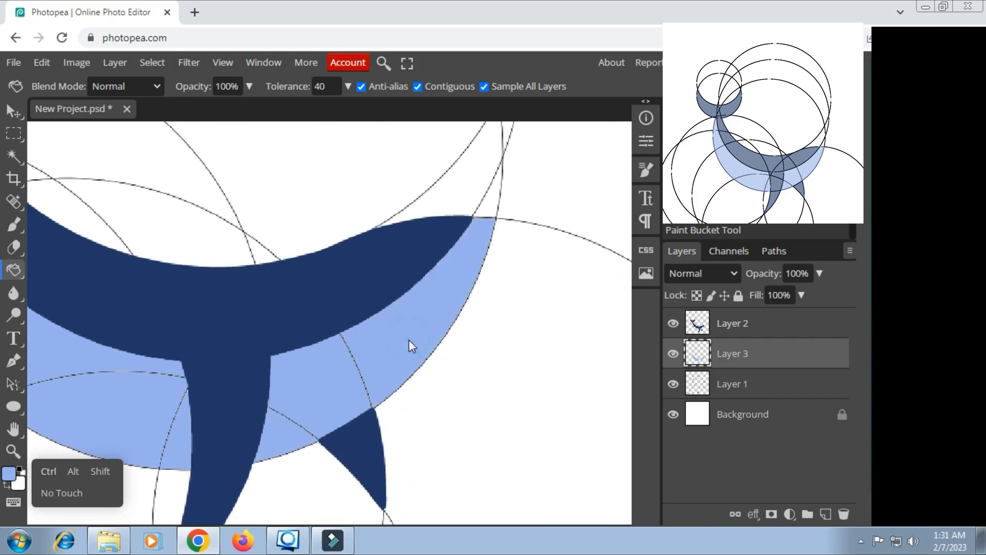
pyautogui.scroll(-4, 378, 332)
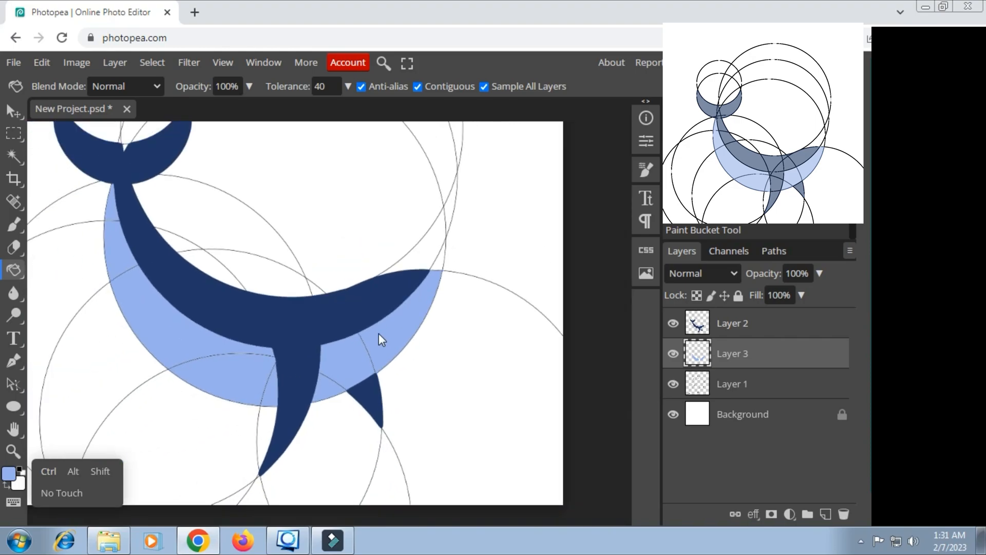
pyautogui.scroll(-3, 378, 334)
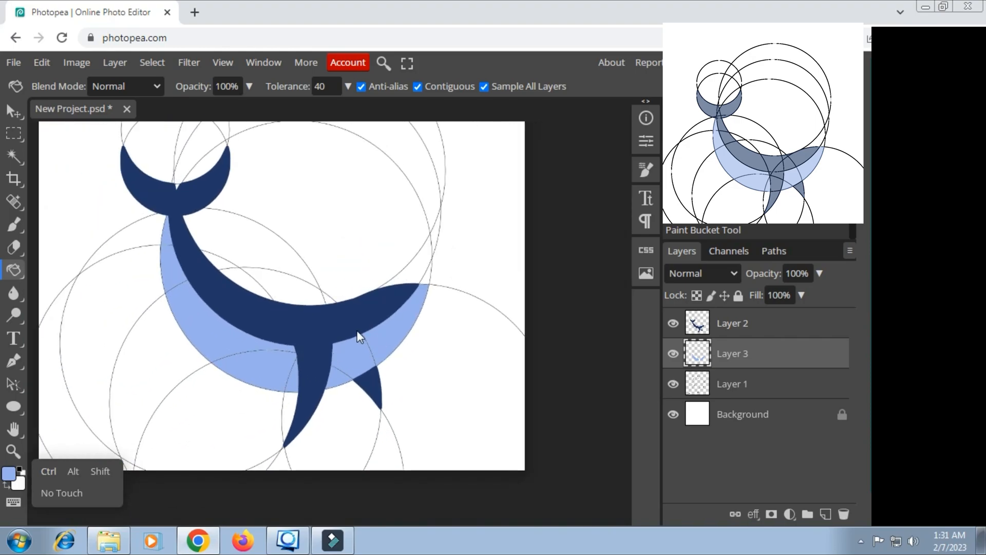
pyautogui.scroll(3, 355, 331)
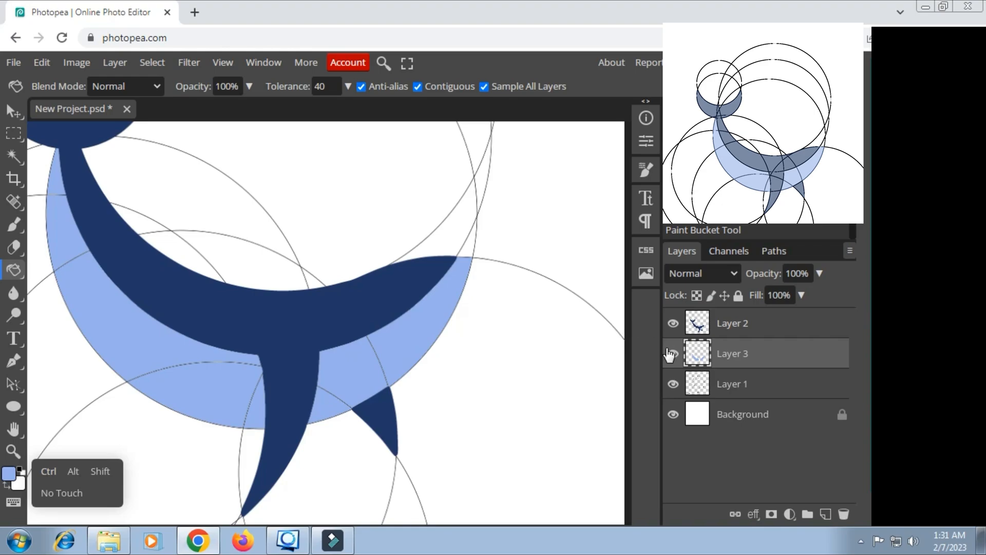
# Hide Layer 1 and Layer 2 so only the light blue belly shapes show over the background
pyautogui.click(673, 385)
pyautogui.scroll(1, 315, 387)
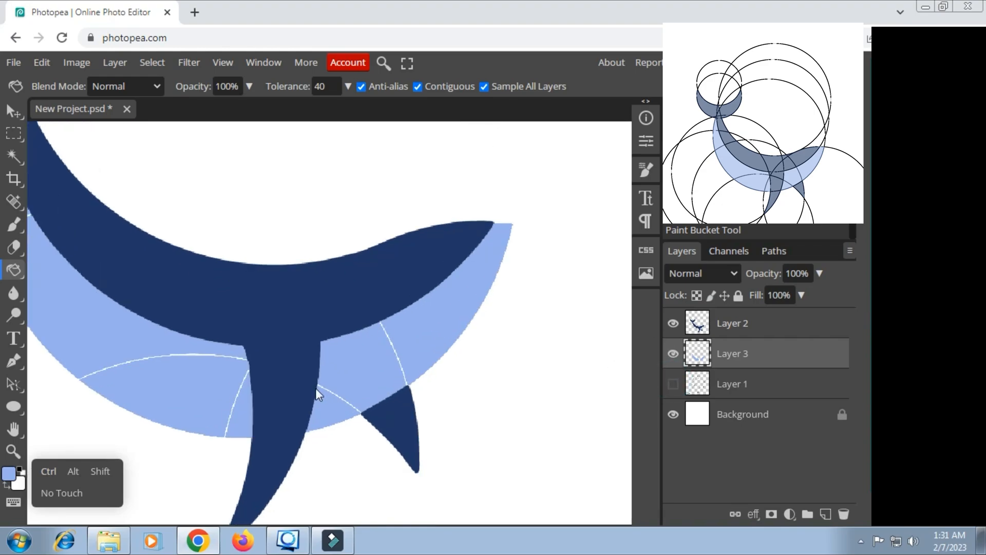
pyautogui.click(672, 327)
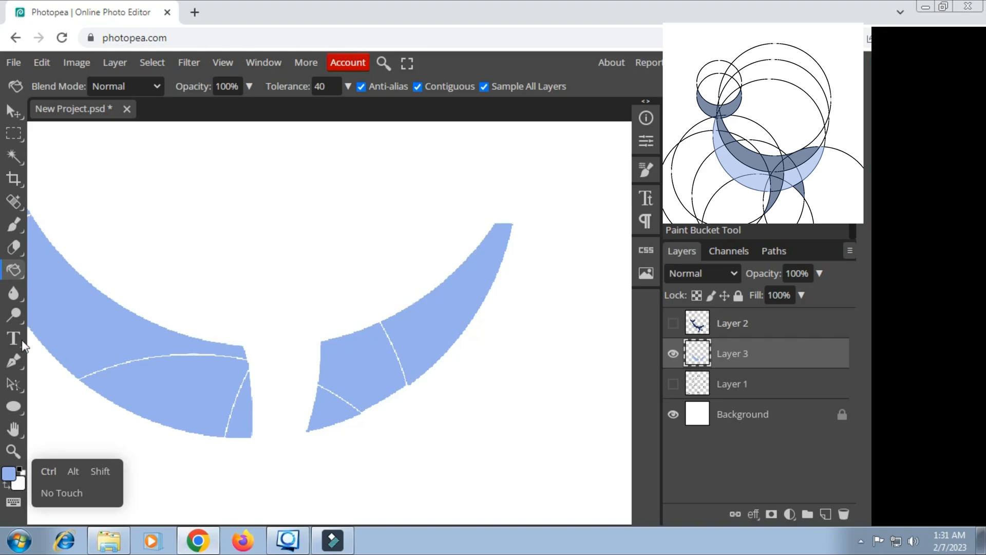
# Select all light blue belly pieces with Color Range, sampling their fill colour at a fuzziness of 40
pyautogui.click(13, 383)
pyautogui.click(42, 377)
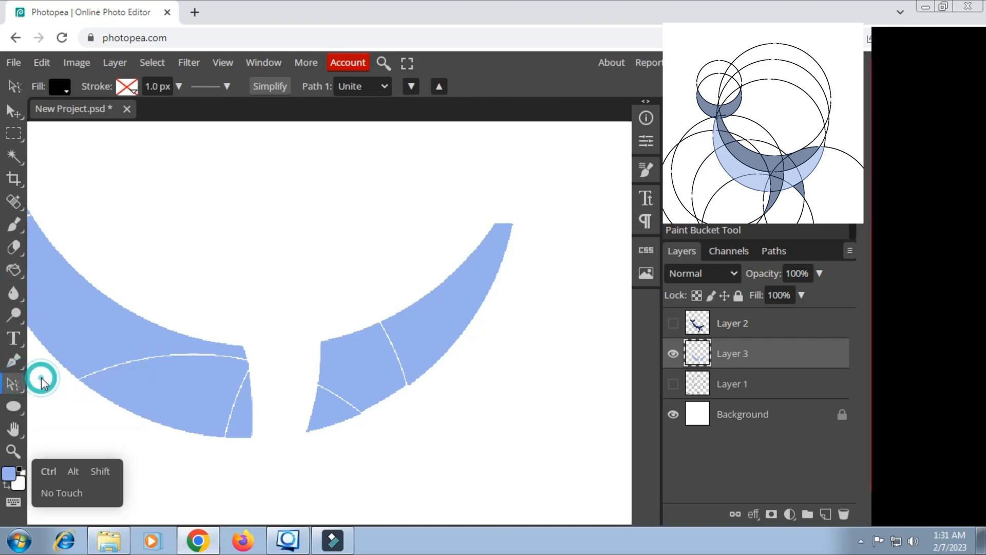
pyautogui.click(151, 63)
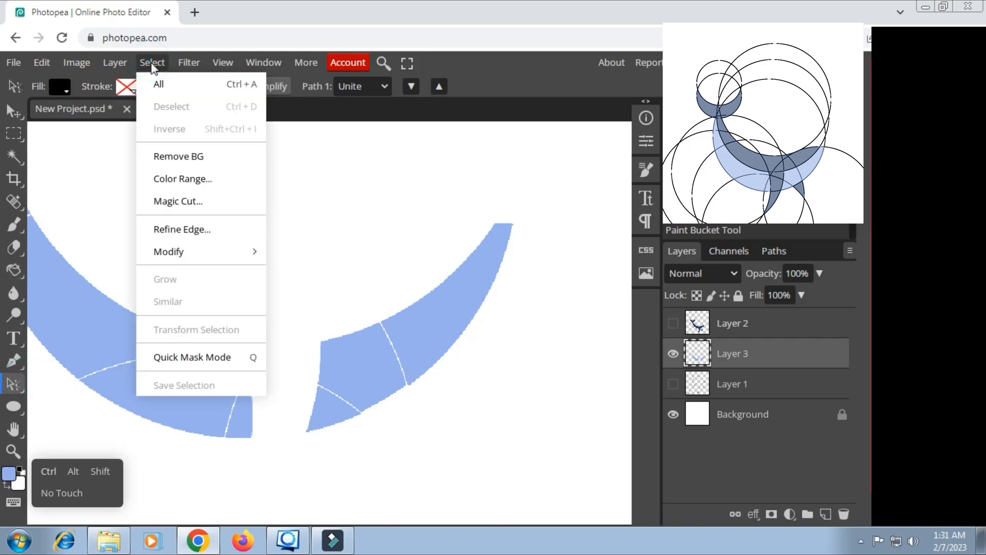
pyautogui.click(172, 178)
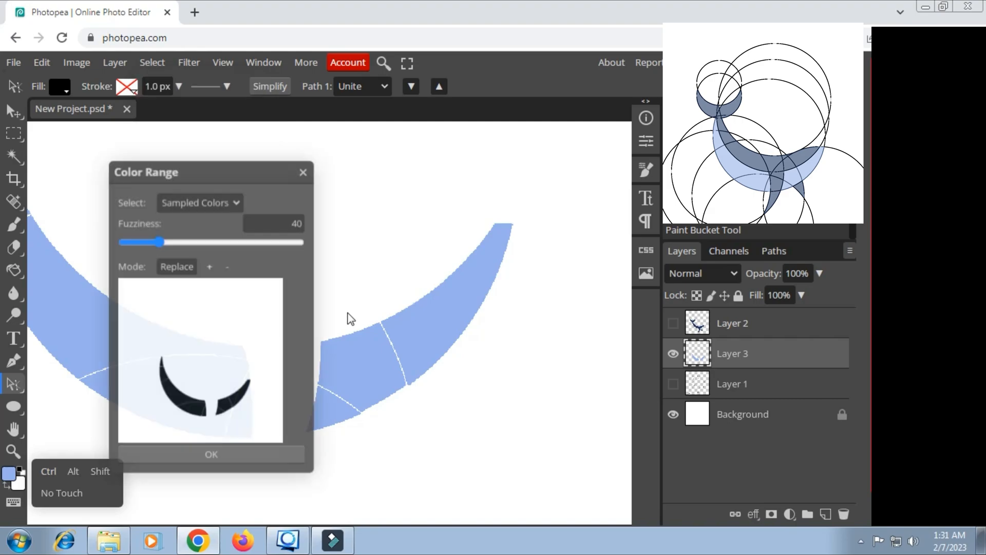
pyautogui.click(413, 335)
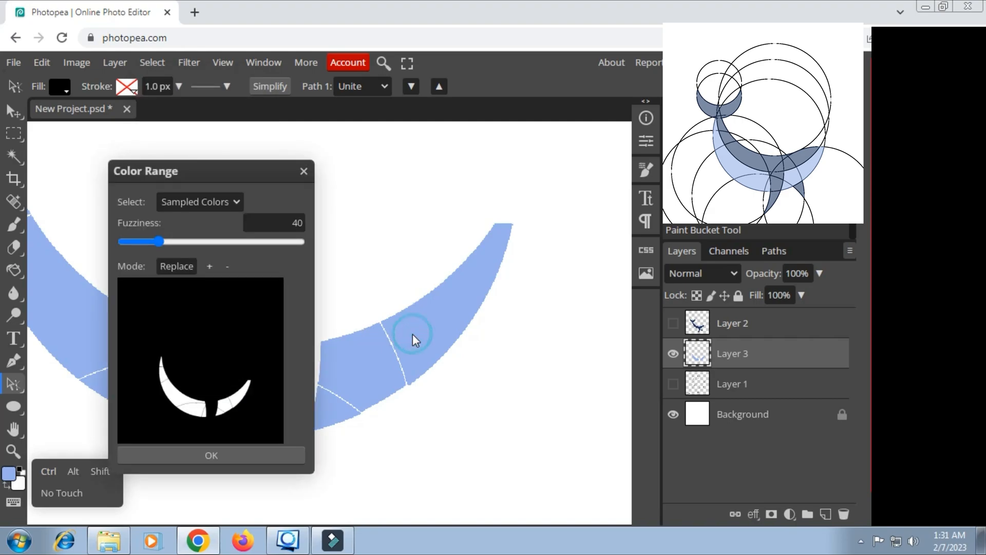
pyautogui.click(226, 456)
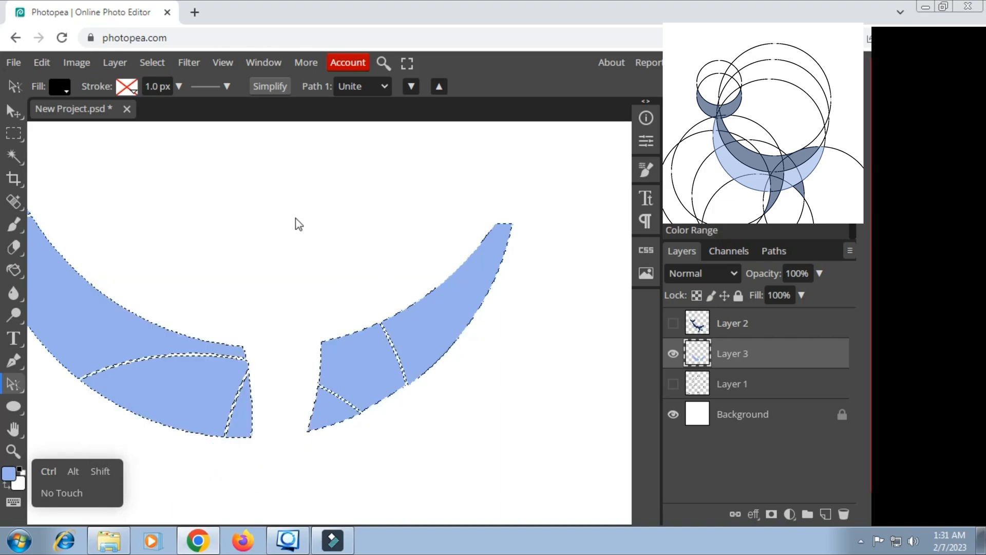
# Expand the belly selection by 5 px and convert it into a work path
pyautogui.click(151, 64)
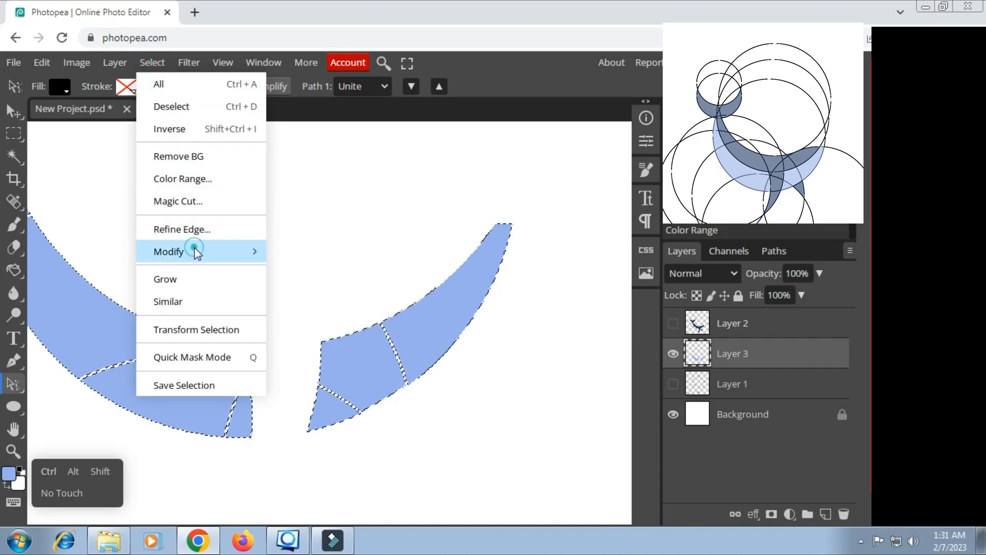
pyautogui.moveTo(198, 252)
pyautogui.click(307, 296)
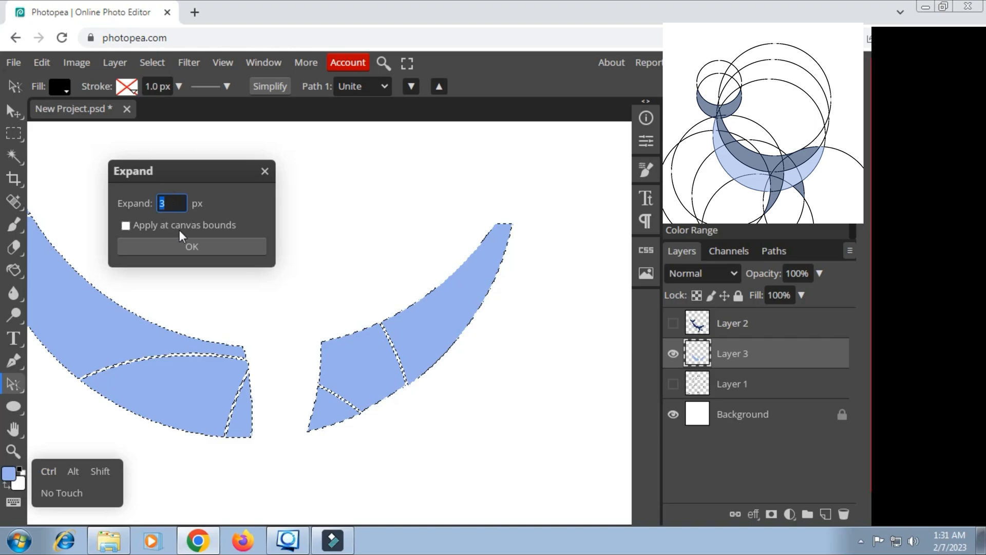
pyautogui.write('5')
pyautogui.click(199, 246)
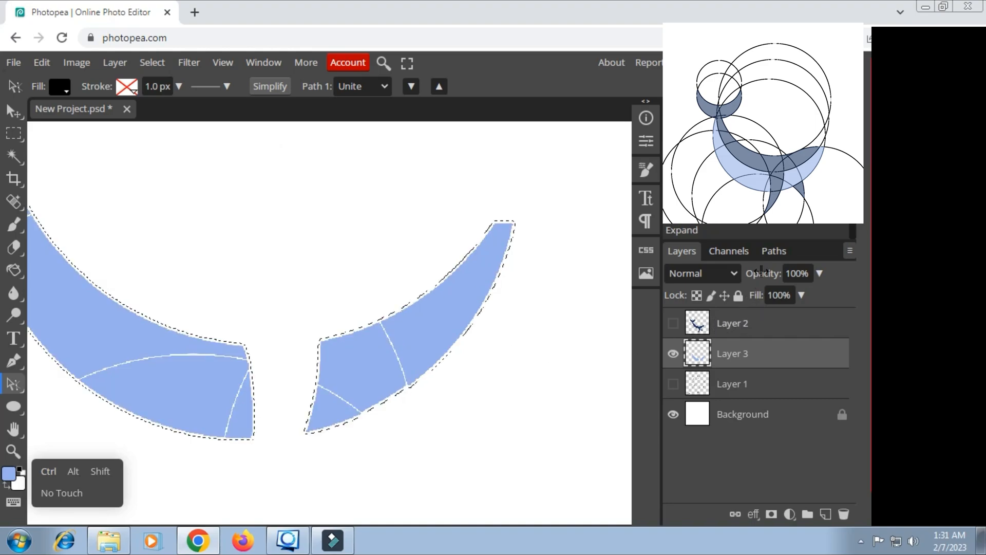
pyautogui.click(773, 250)
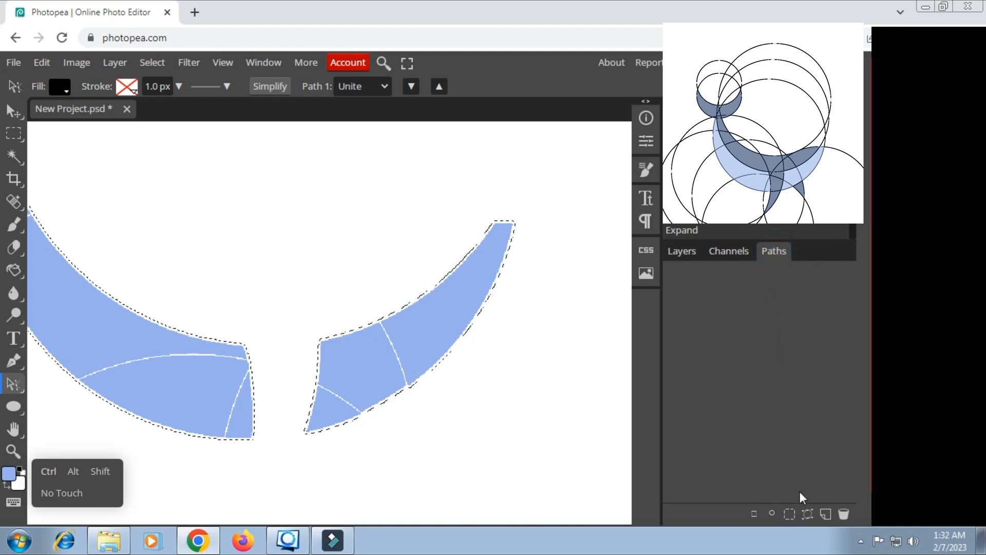
pyautogui.click(808, 511)
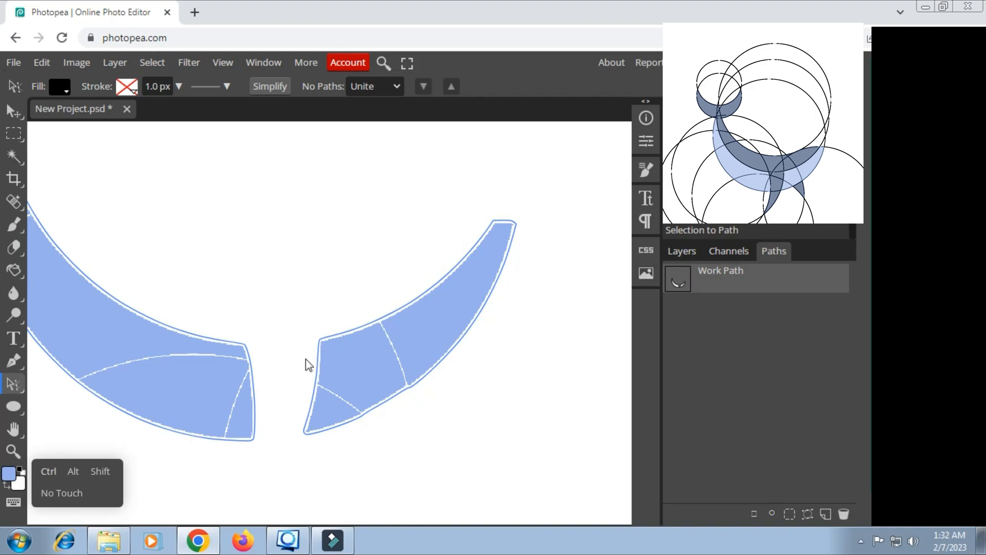
# Fill both belly subpaths with light blue to cover the thin white gap lines
pyautogui.click(92, 333)
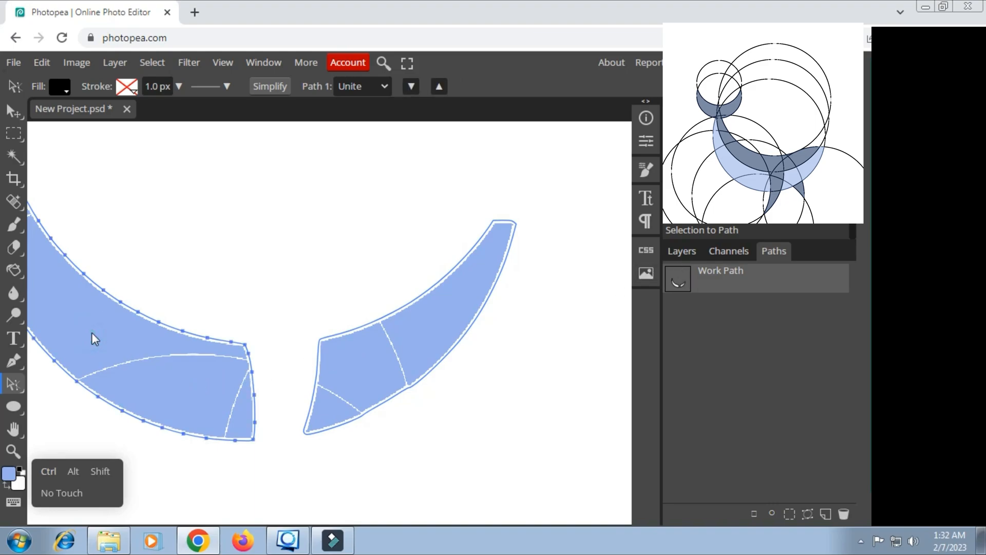
pyautogui.rightClick(91, 332)
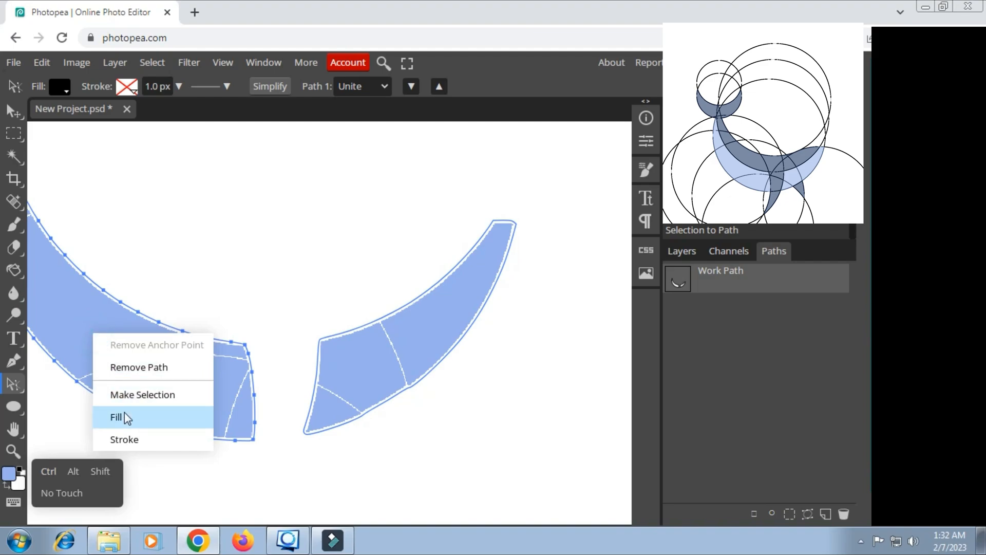
pyautogui.click(124, 413)
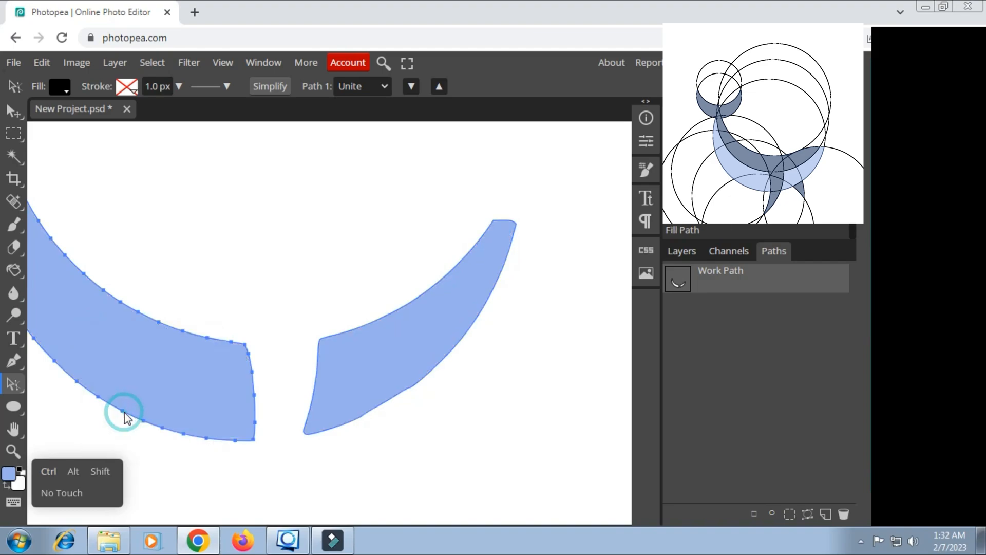
pyautogui.rightClick(343, 365)
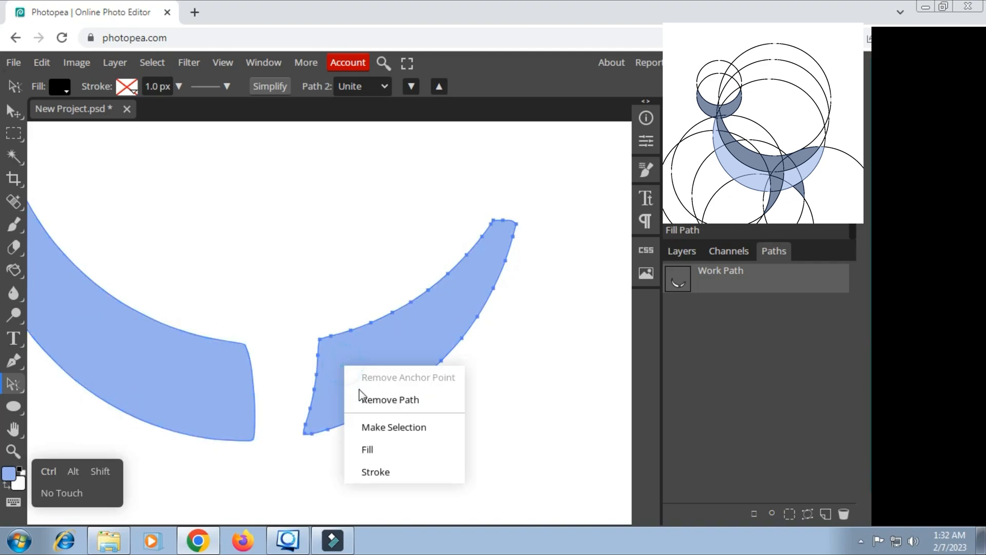
pyautogui.click(372, 446)
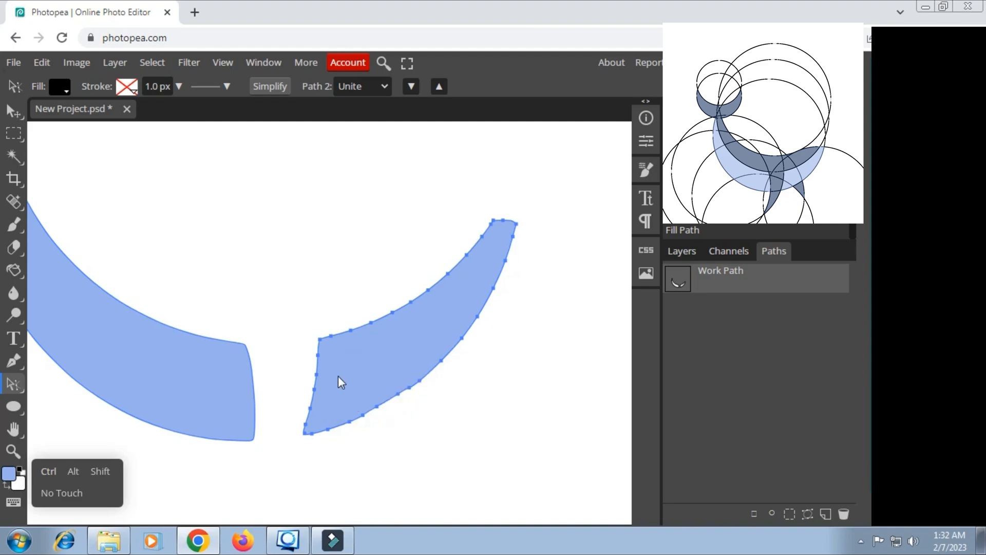
# Delete the work path around the belly shapes
pyautogui.scroll(-4, 325, 368)
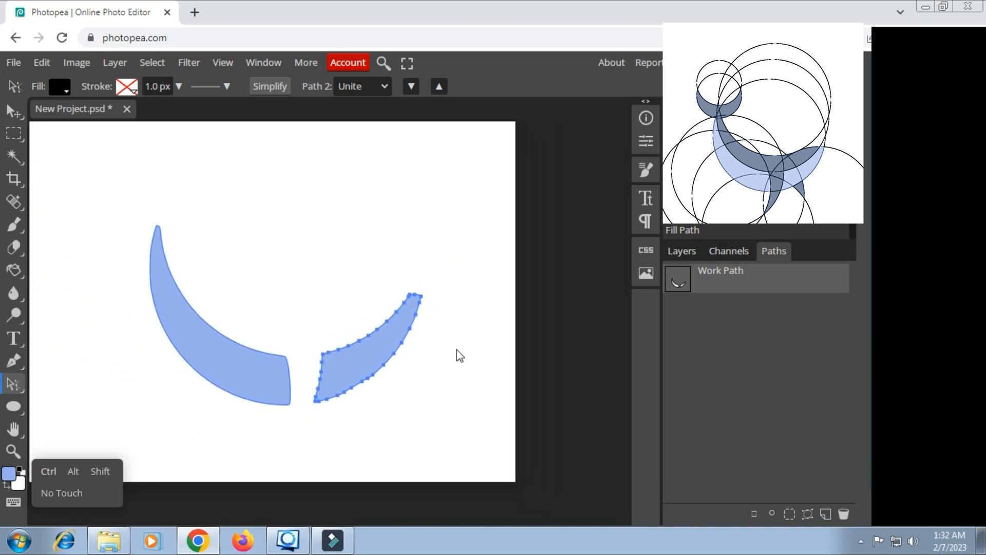
pyautogui.click(844, 514)
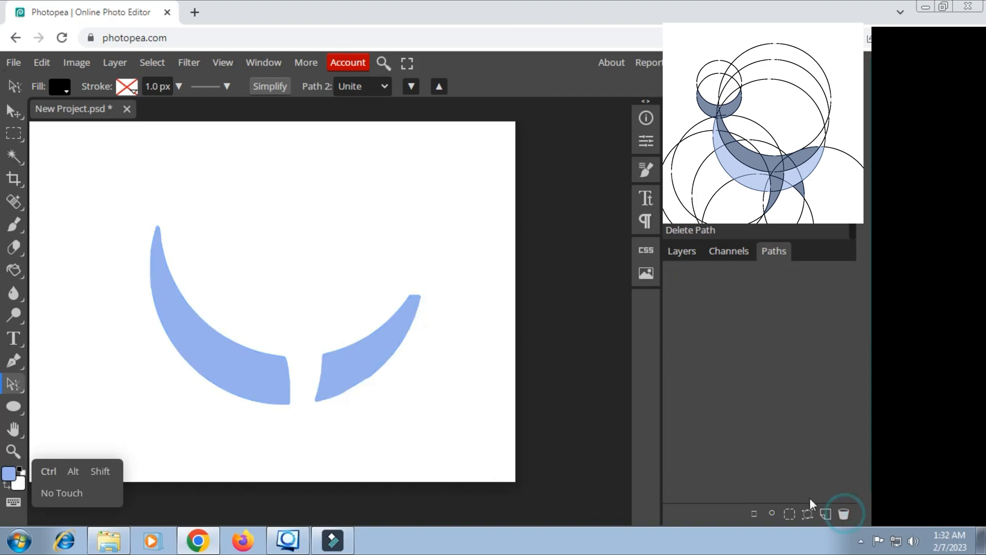
# Show Layer 2 with the dark blue shapes again and hide the Background layer
pyautogui.click(689, 253)
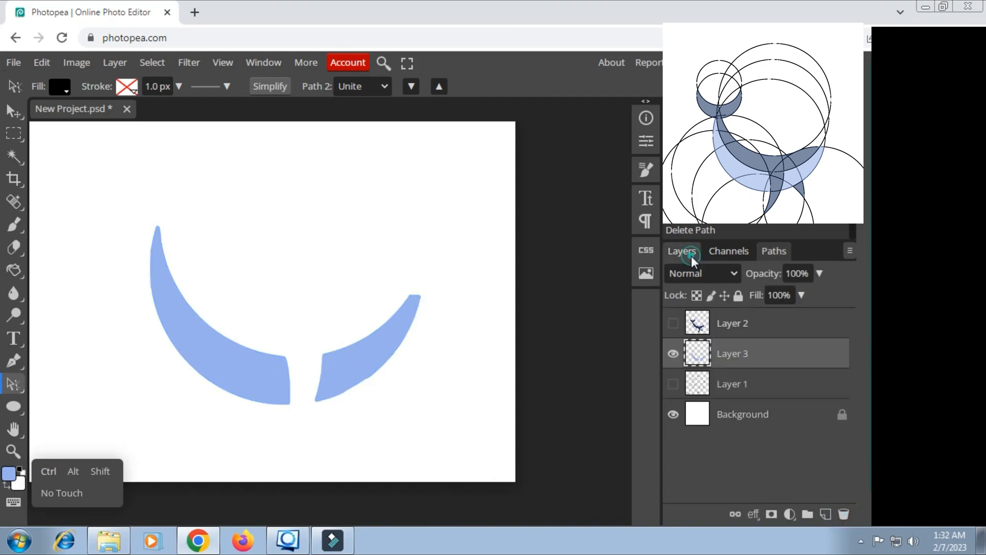
pyautogui.click(673, 324)
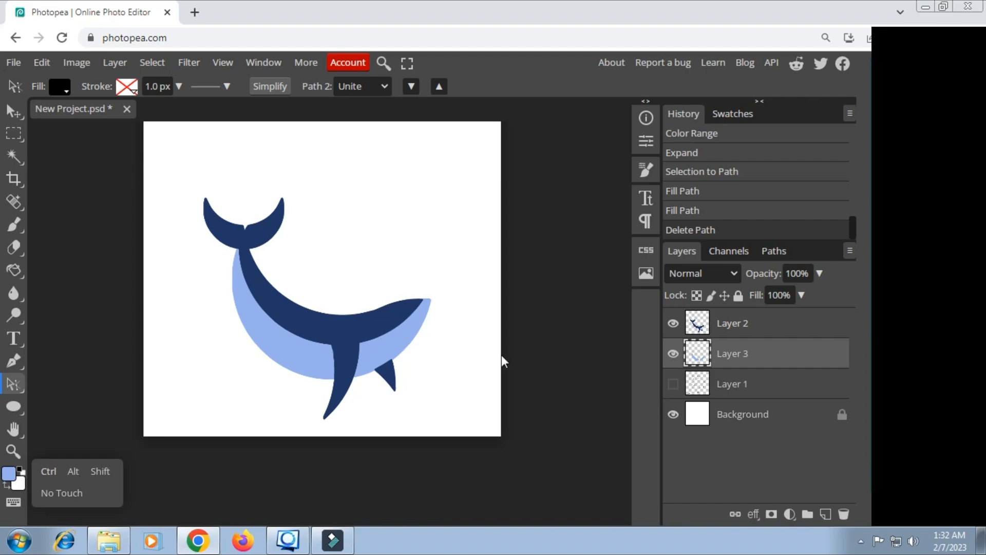
pyautogui.click(670, 411)
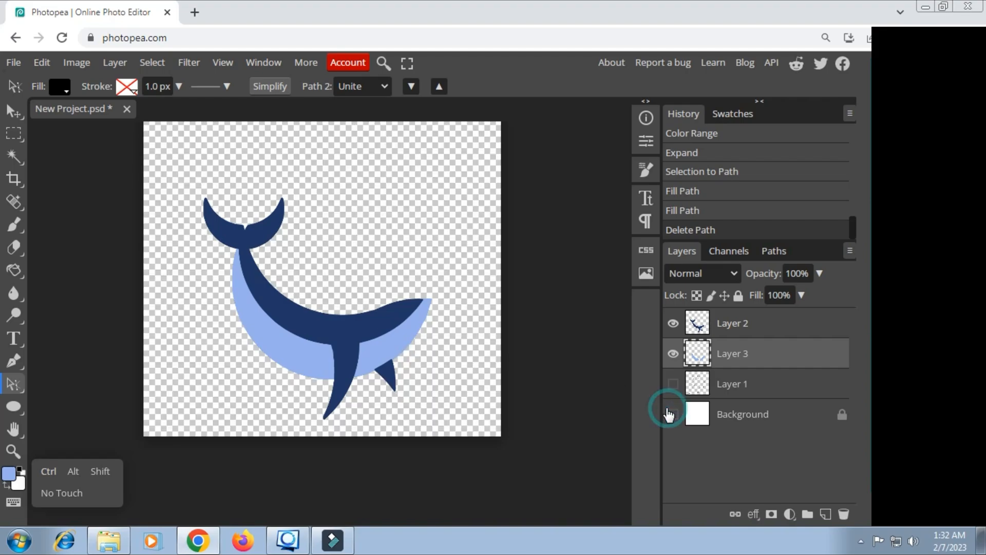
# Export the whale logo on its transparent background as a 1080 × 1080 px PNG at 100% quality
pyautogui.scroll(1, 417, 329)
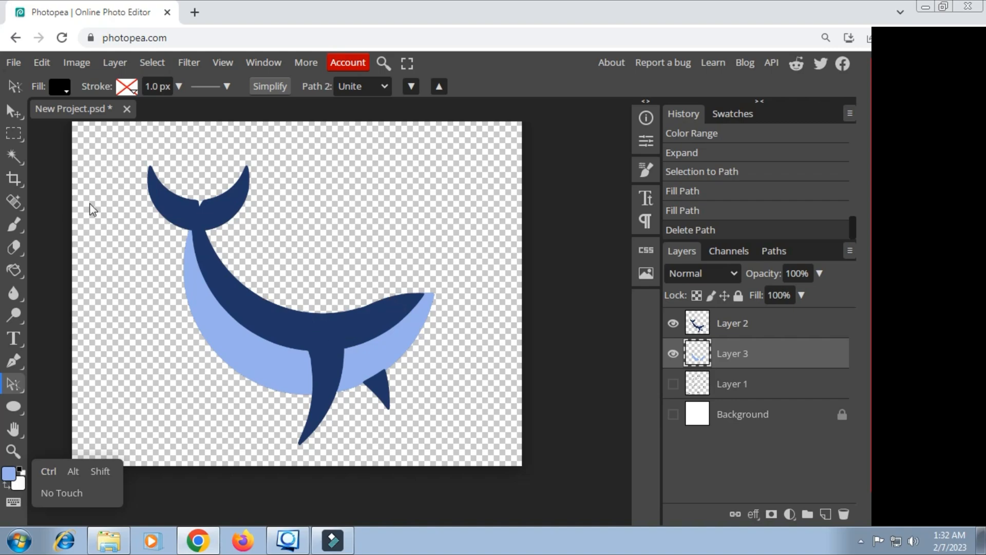
pyautogui.click(12, 63)
pyautogui.moveTo(59, 275)
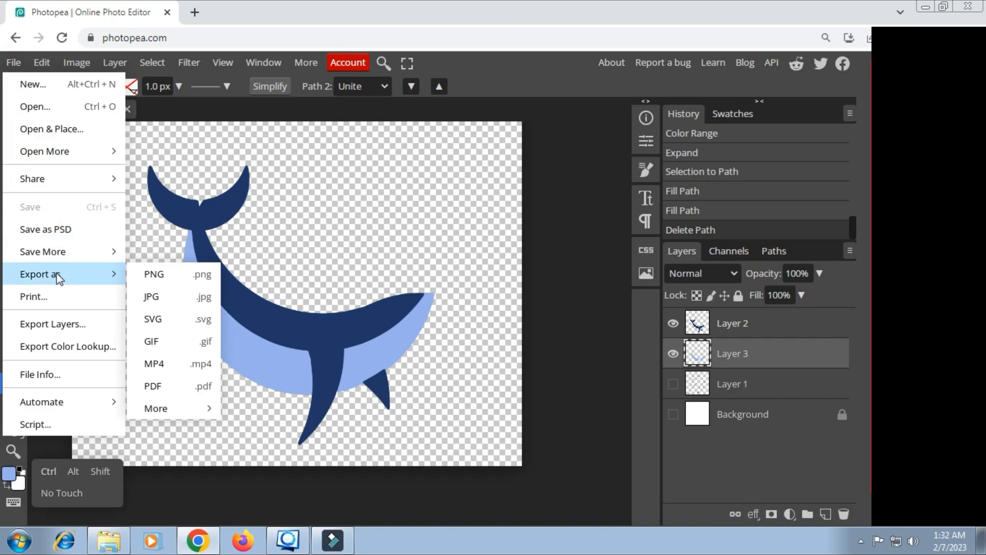
pyautogui.click(151, 274)
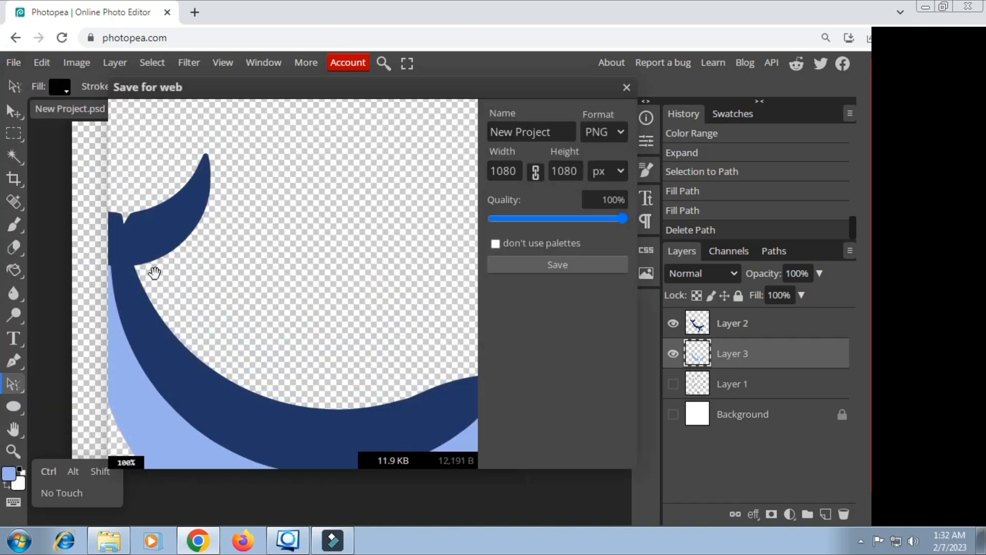
pyautogui.click(561, 267)
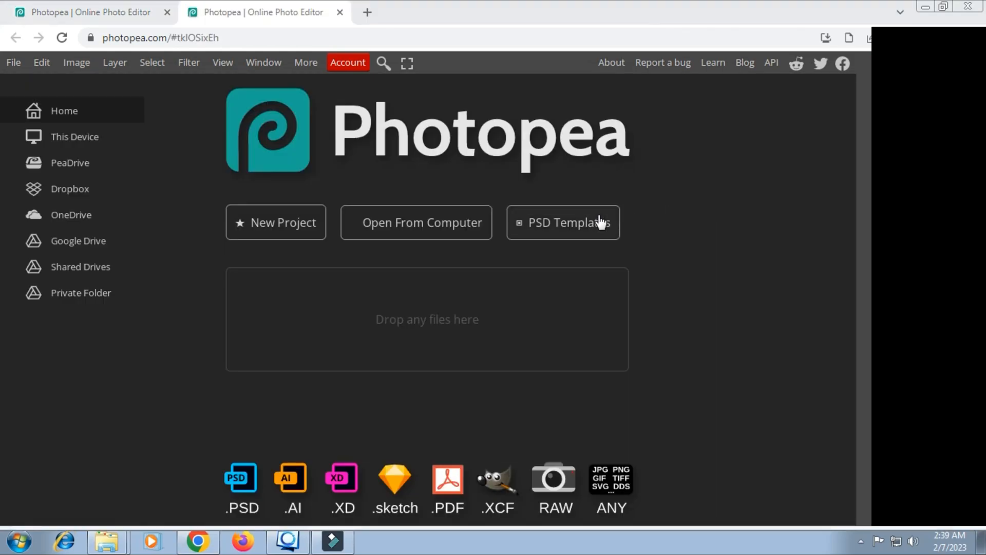
# Open the Glass Effects Logo Mockup from the PSD templates as a new project
pyautogui.click(601, 221)
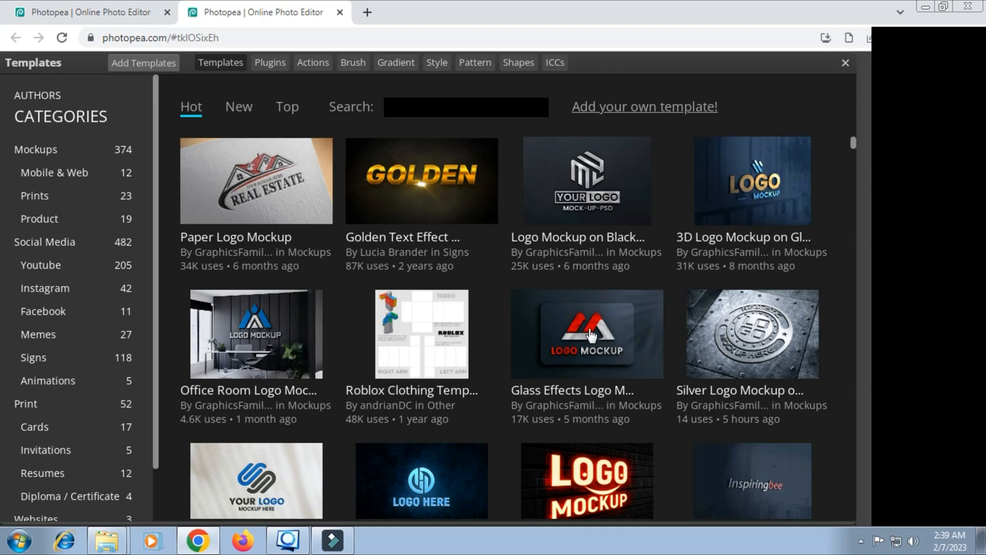
pyautogui.click(591, 323)
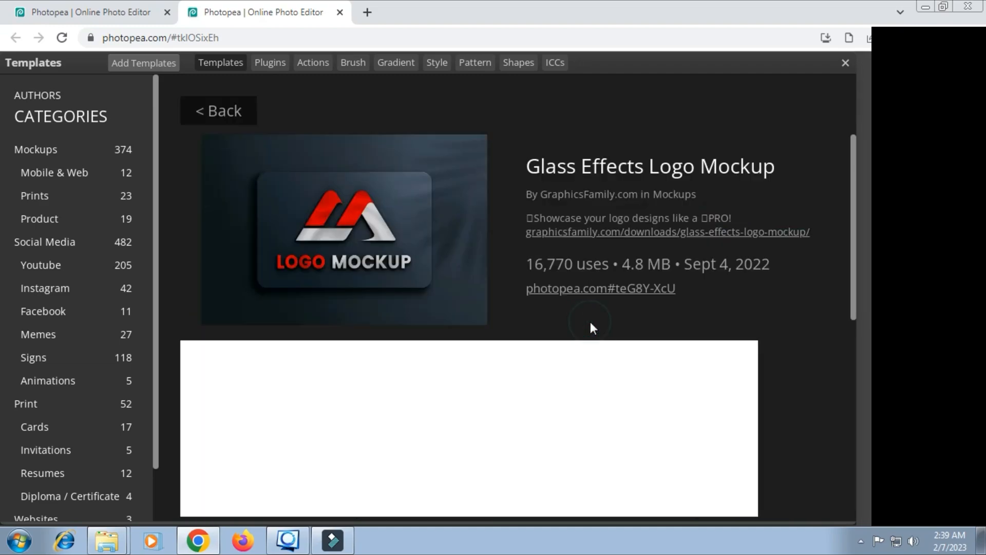
pyautogui.click(603, 290)
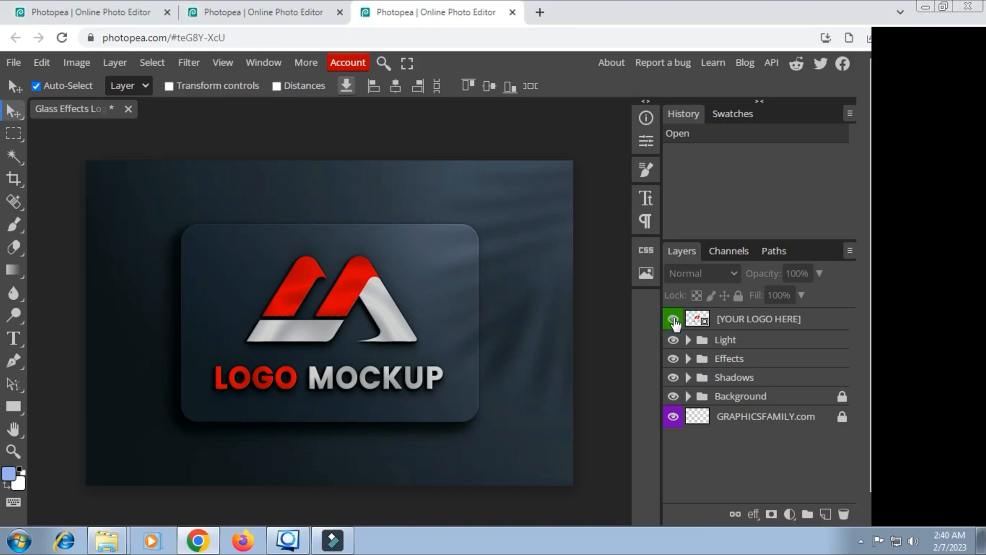
# Open the [YOUR LOGO HERE] smart object and place the New Project (1) image with the OCEAN PROJECT text from Downloads into it
pyautogui.click(701, 320)
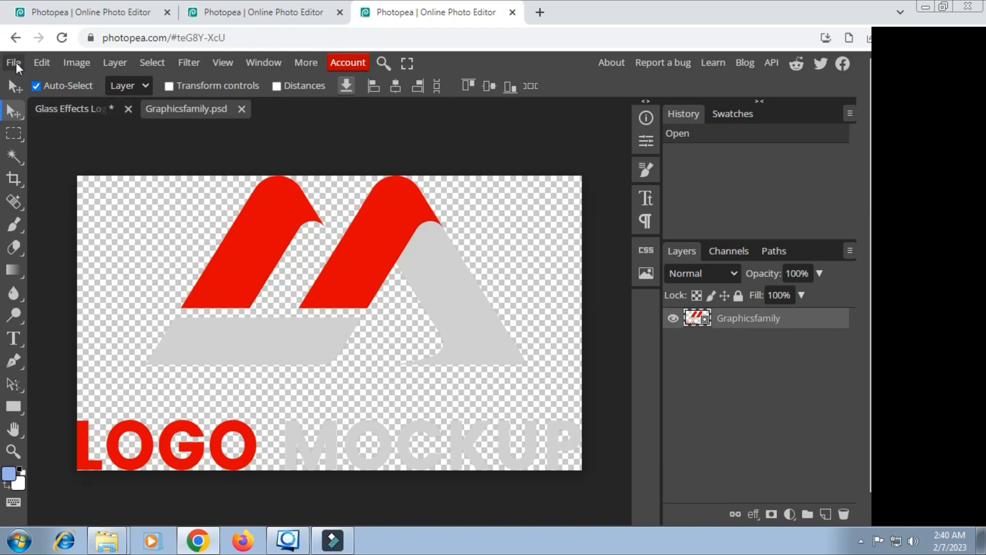
pyautogui.click(14, 62)
pyautogui.click(100, 129)
pyautogui.click(77, 115)
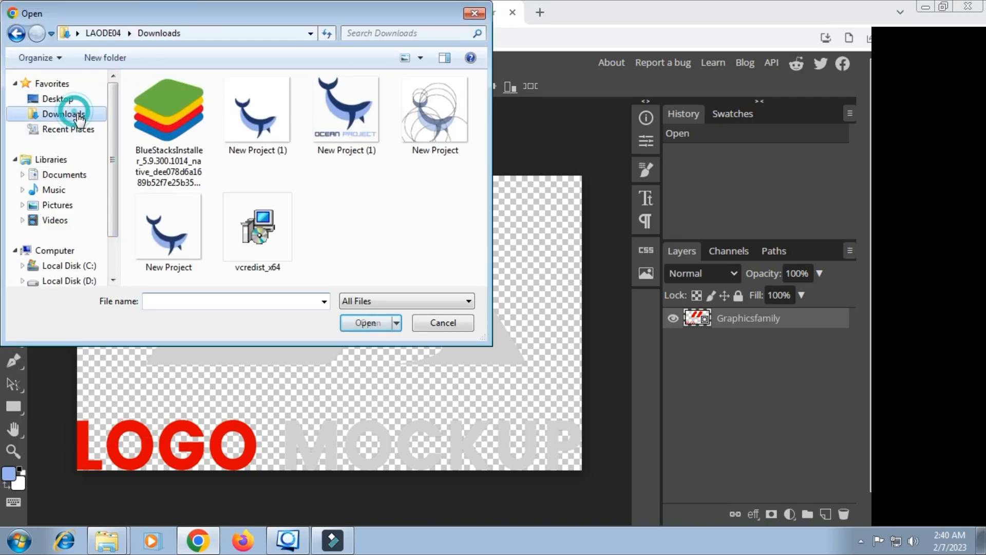
pyautogui.click(333, 137)
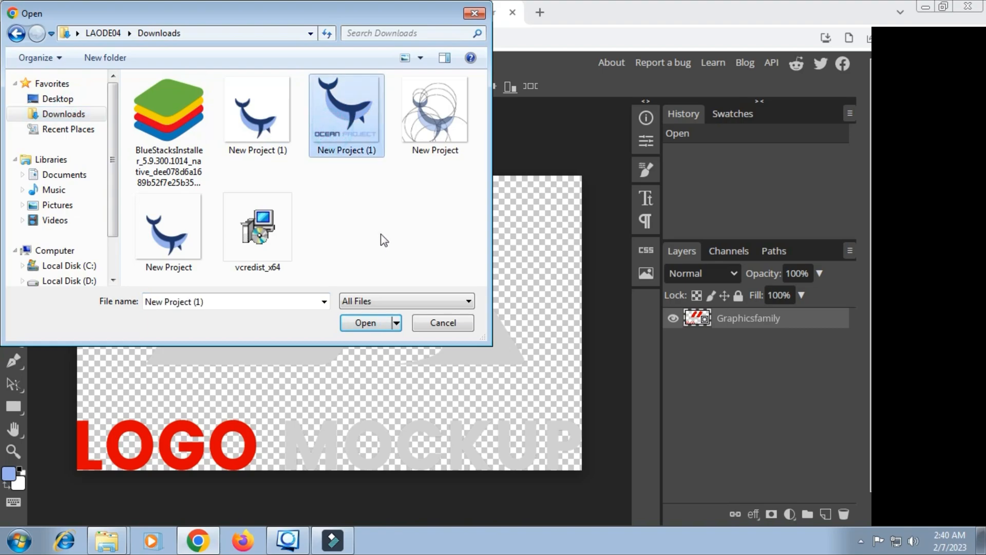
pyautogui.click(374, 324)
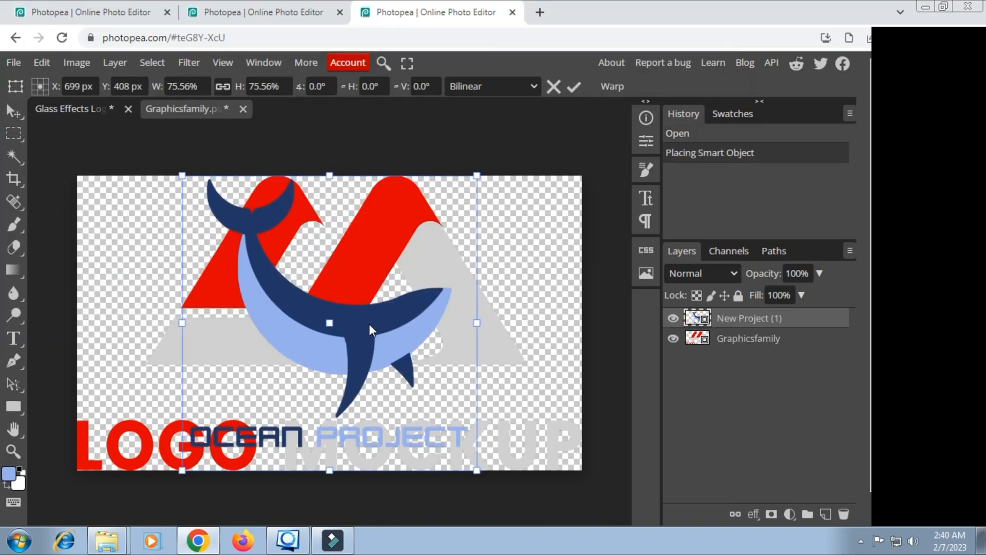
# Accept the logo placement and delete the original Graphicsfamily layer from the smart object
pyautogui.click(715, 337)
pyautogui.click(673, 339)
pyautogui.click(674, 338)
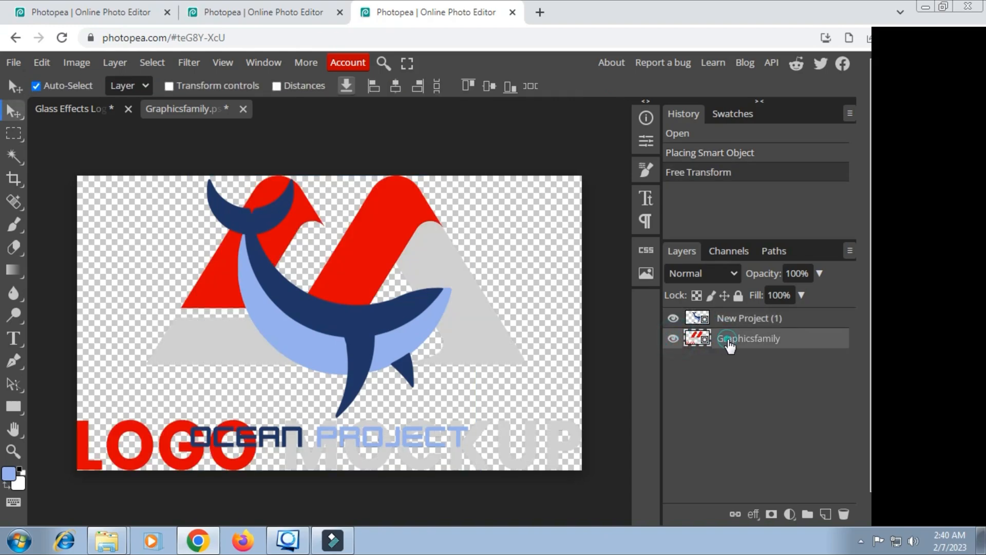
pyautogui.click(844, 514)
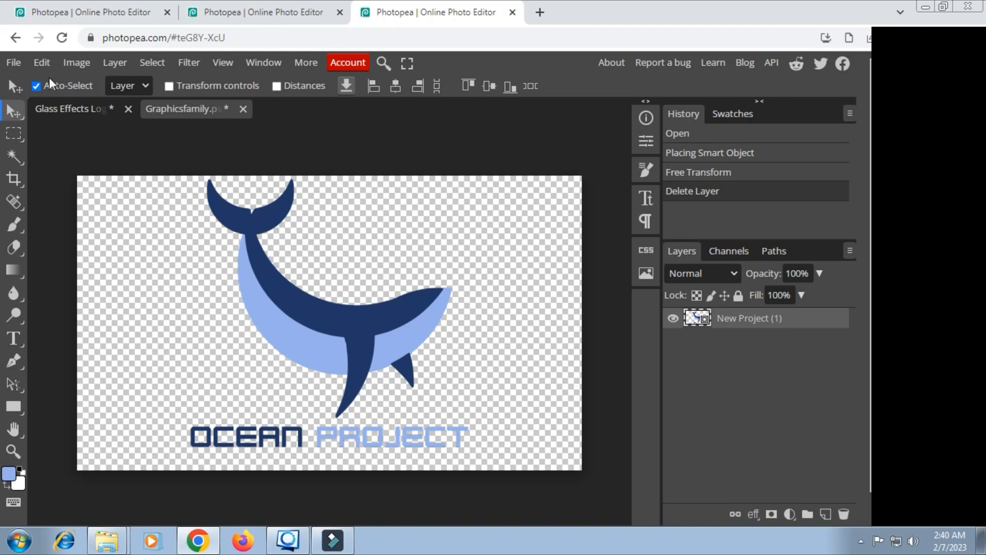
# Save the smart object to update the mockup with the whale logo, and close Graphicsfamily.psd
pyautogui.click(15, 62)
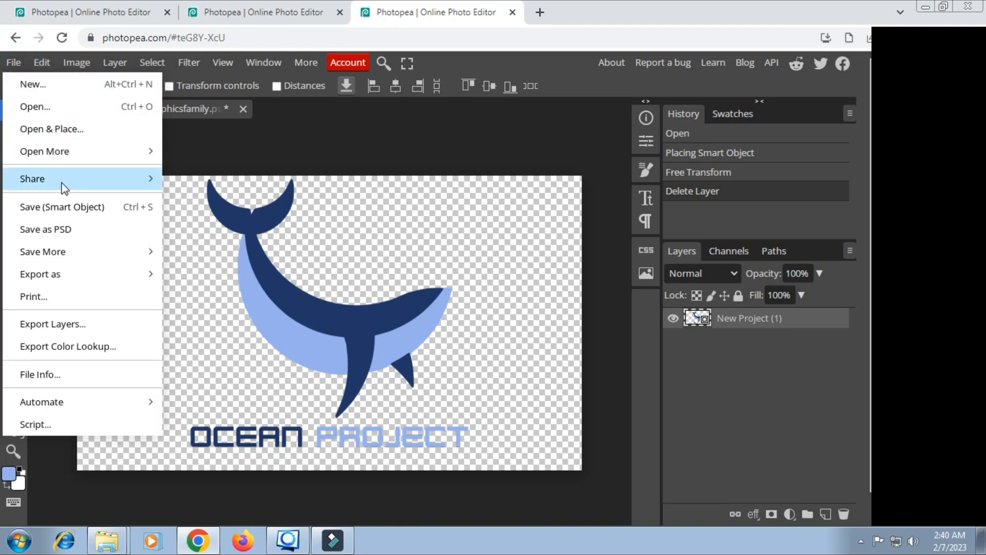
pyautogui.click(126, 207)
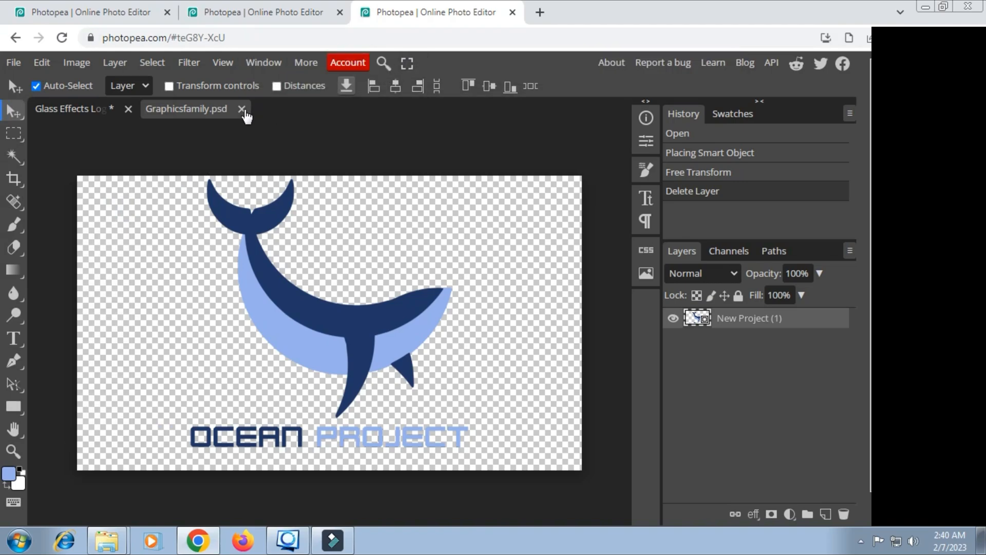
pyautogui.click(241, 109)
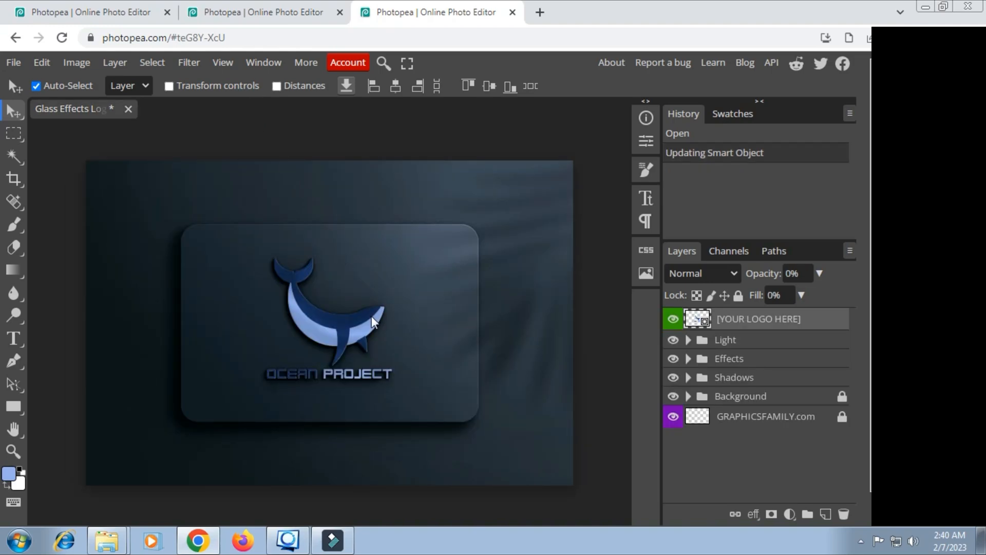
# Export the finished glass-effect mockup with the whale logo as a JPG file
pyautogui.scroll(3, 355, 336)
pyautogui.scroll(1, 354, 339)
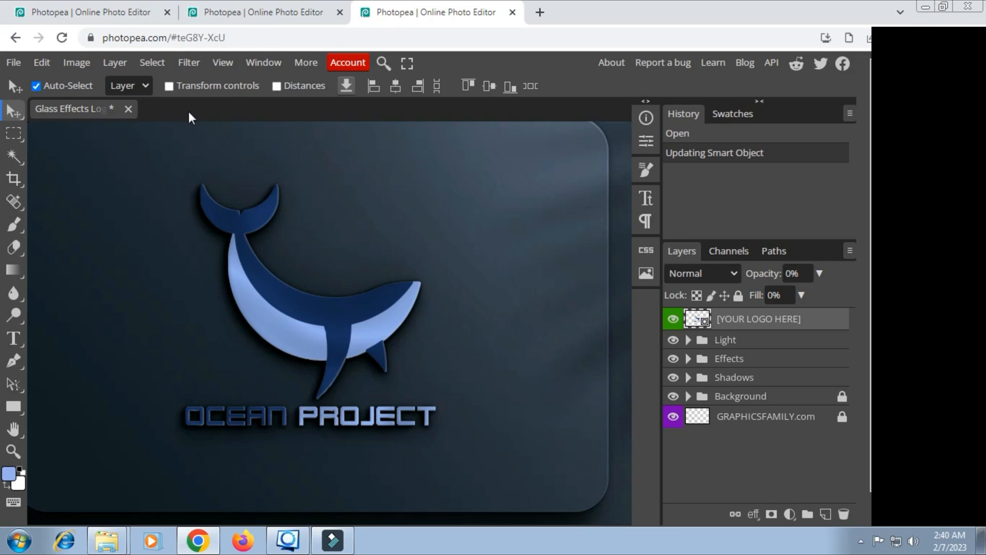
pyautogui.click(13, 62)
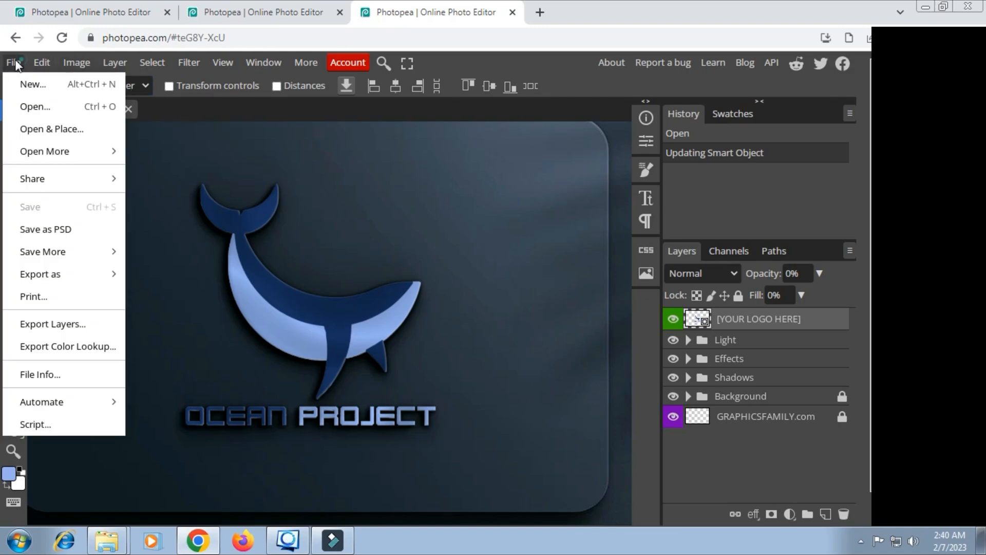
pyautogui.moveTo(59, 274)
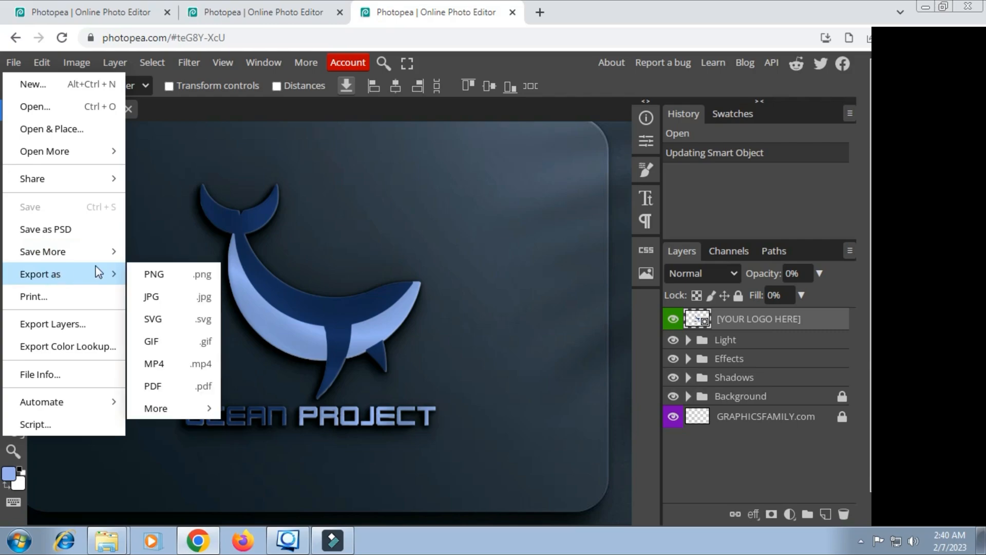
pyautogui.click(161, 297)
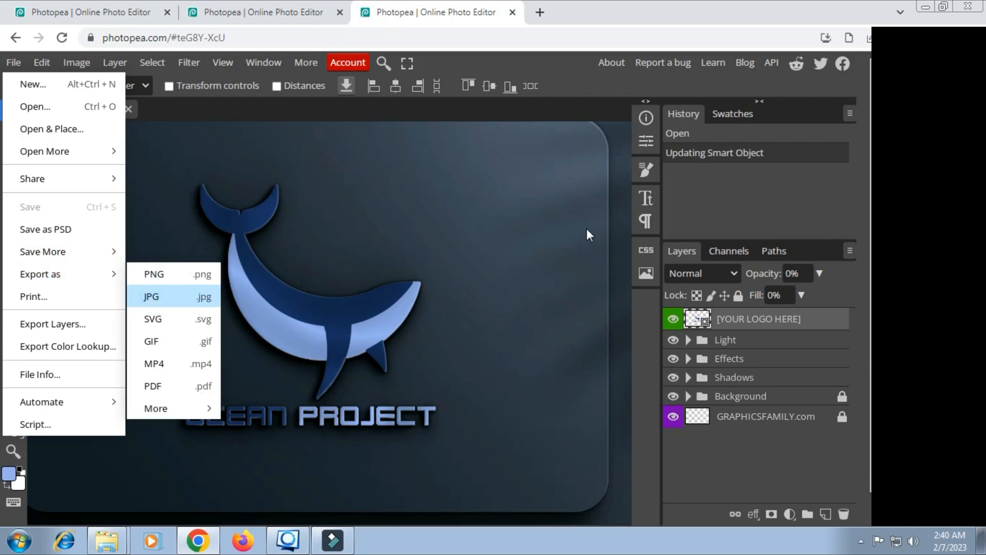
pyautogui.click(560, 267)
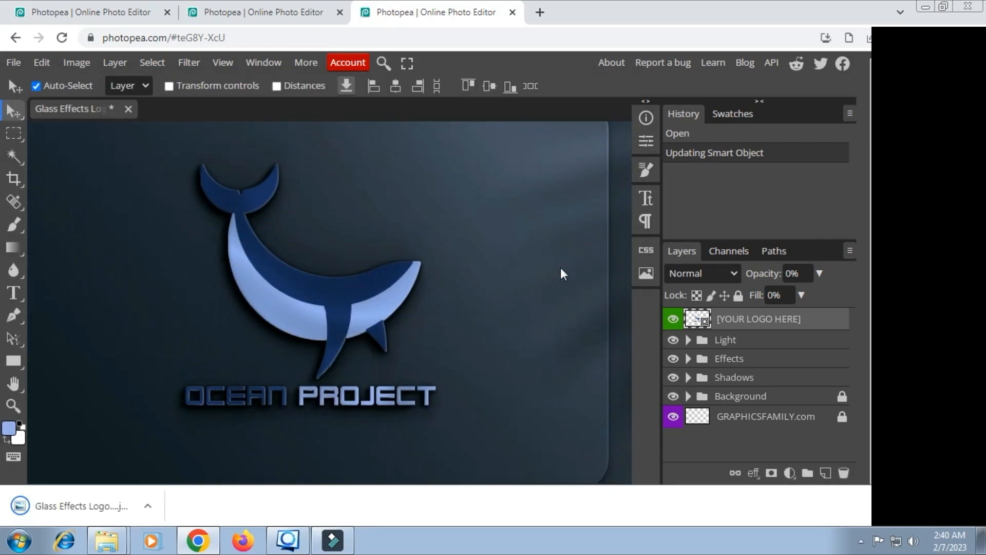